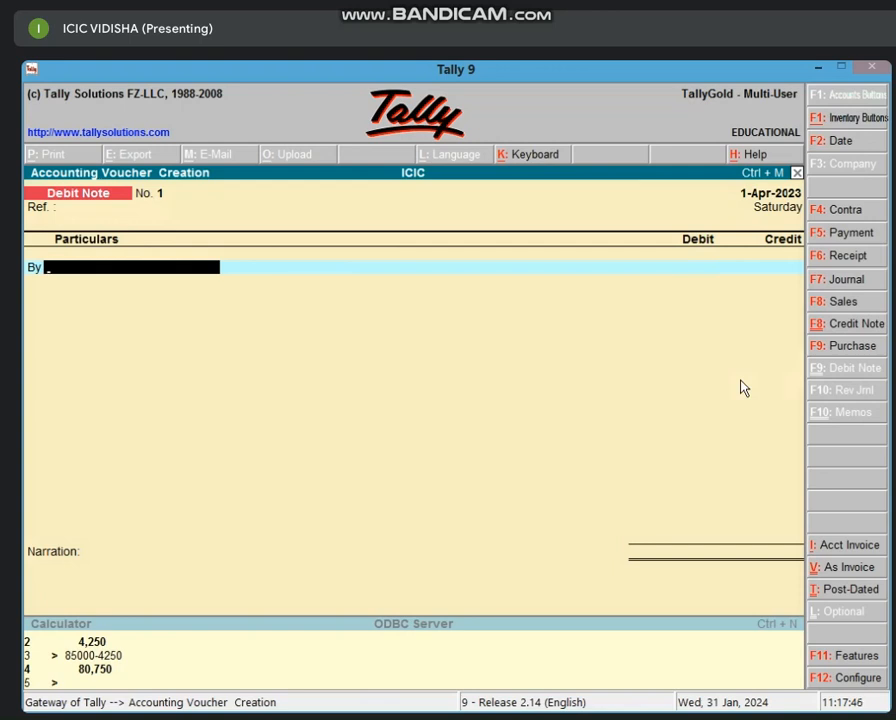
Debit the Cash ledger with 50,000 in debit note voucher No. 1
{"action": "type", "text": "CAS"}
{"action": "key", "text": "Return"}
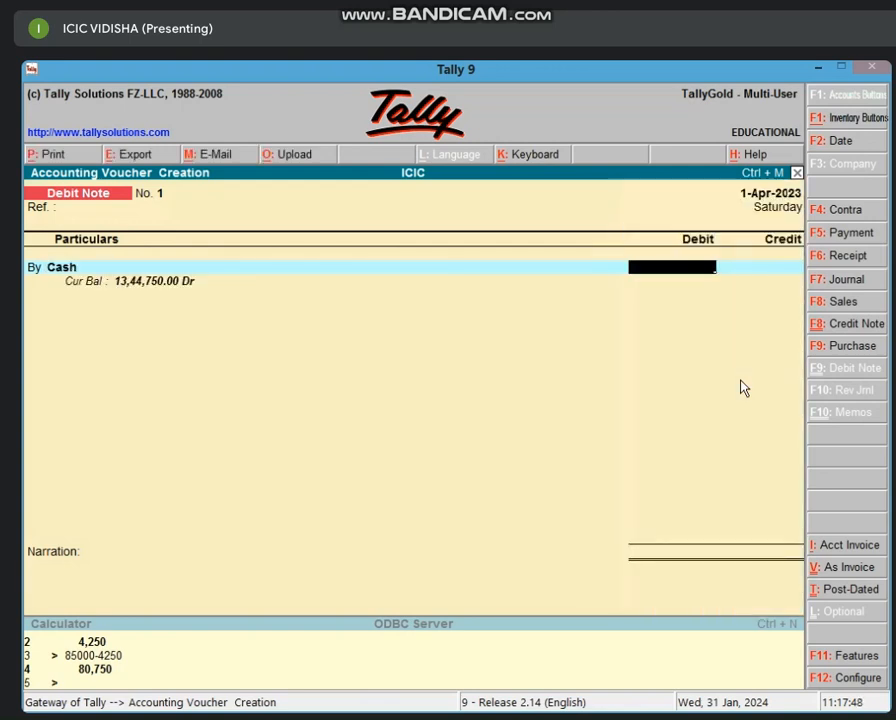
{"action": "type", "text": "50,000"}
{"action": "key", "text": "Return"}
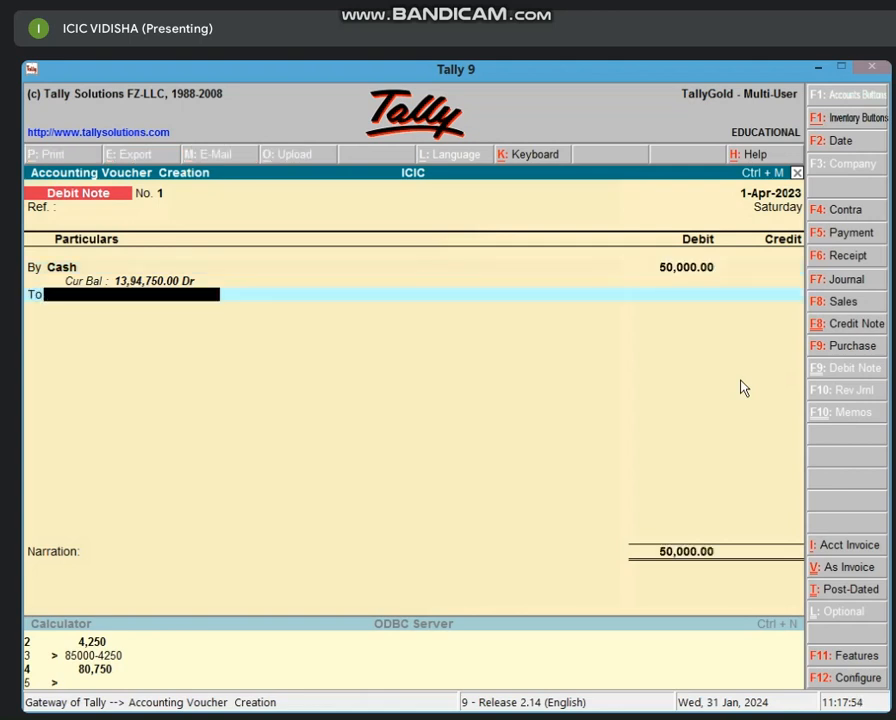
Create the ledger PURCHASE RETURN A/C under Purchase Accounts, with inventory values affected, for the debit note's credit line
{"action": "key", "text": "alt+c"}
{"action": "type", "text": "PU"}
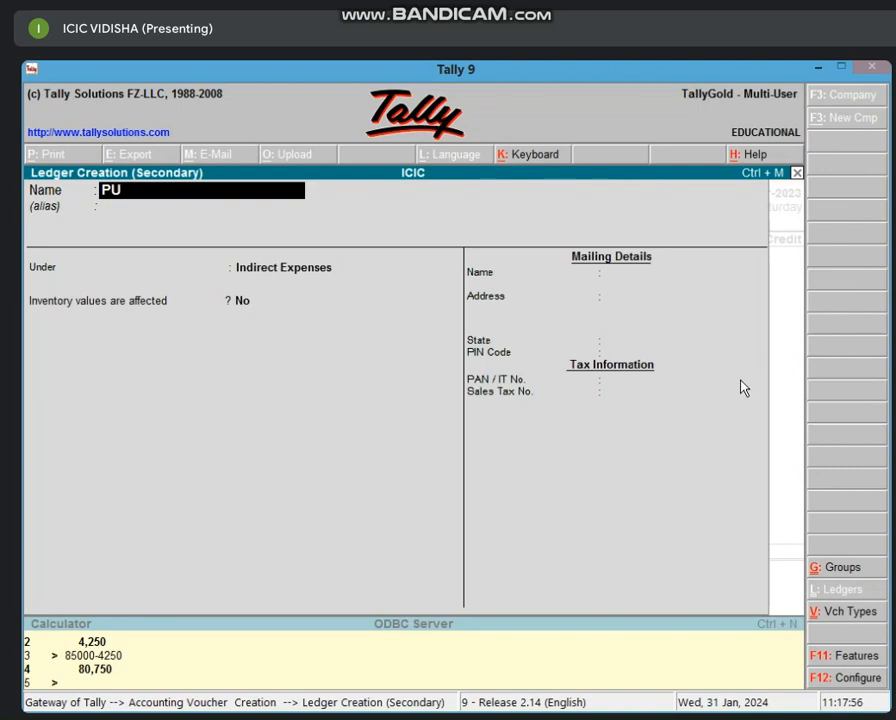
{"action": "type", "text": "RCHASE RET"}
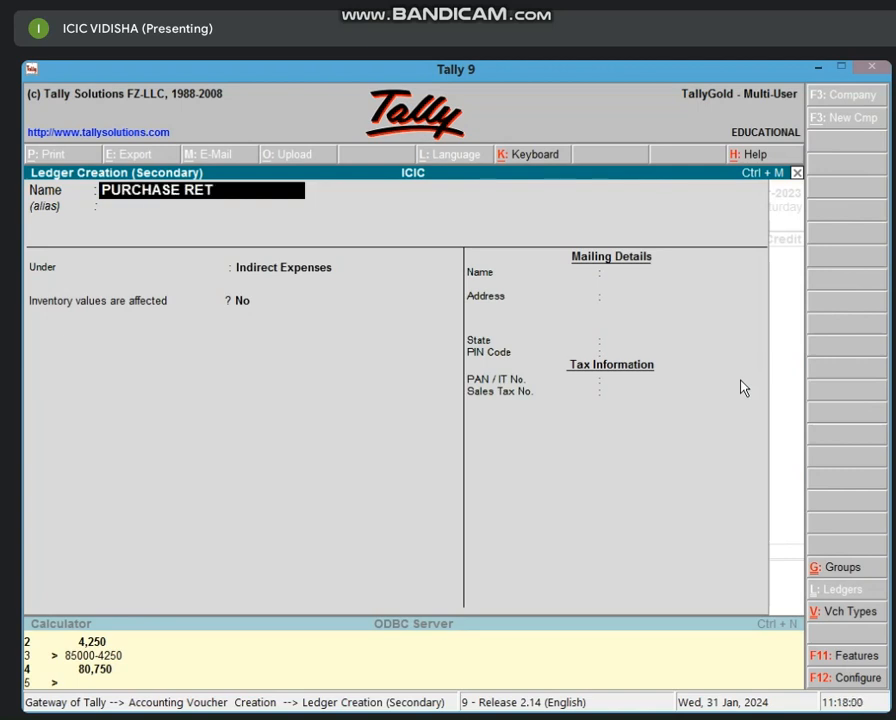
{"action": "type", "text": "URN A/C"}
{"action": "key", "text": "Return"}
{"action": "key", "text": "Return"}
{"action": "type", "text": "PUR"}
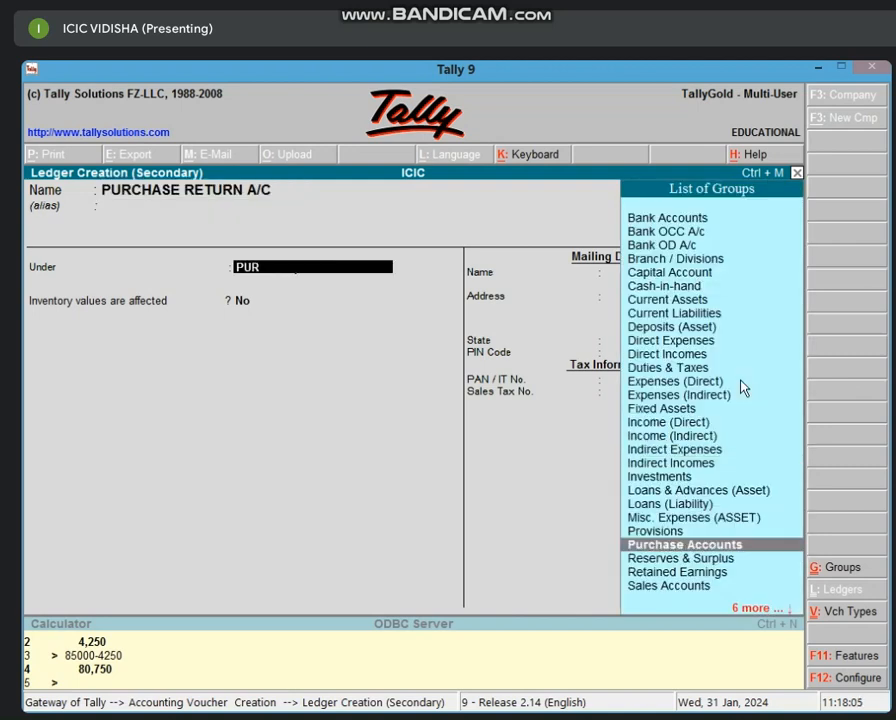
{"action": "key", "text": "Return"}
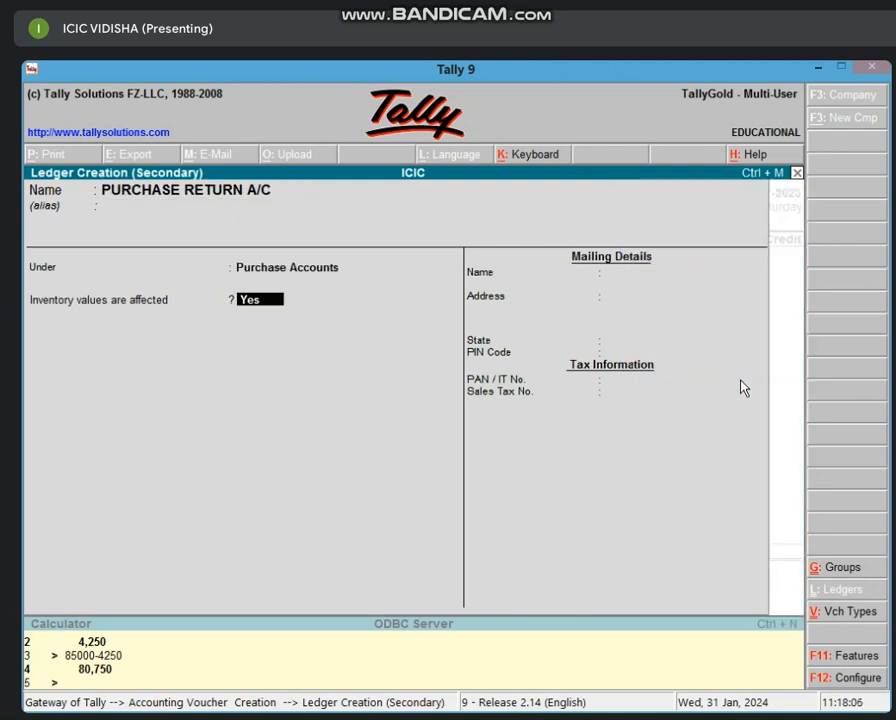
{"action": "key", "text": "Return"}
{"action": "key", "text": "Return"}
{"action": "key", "text": "Return"}
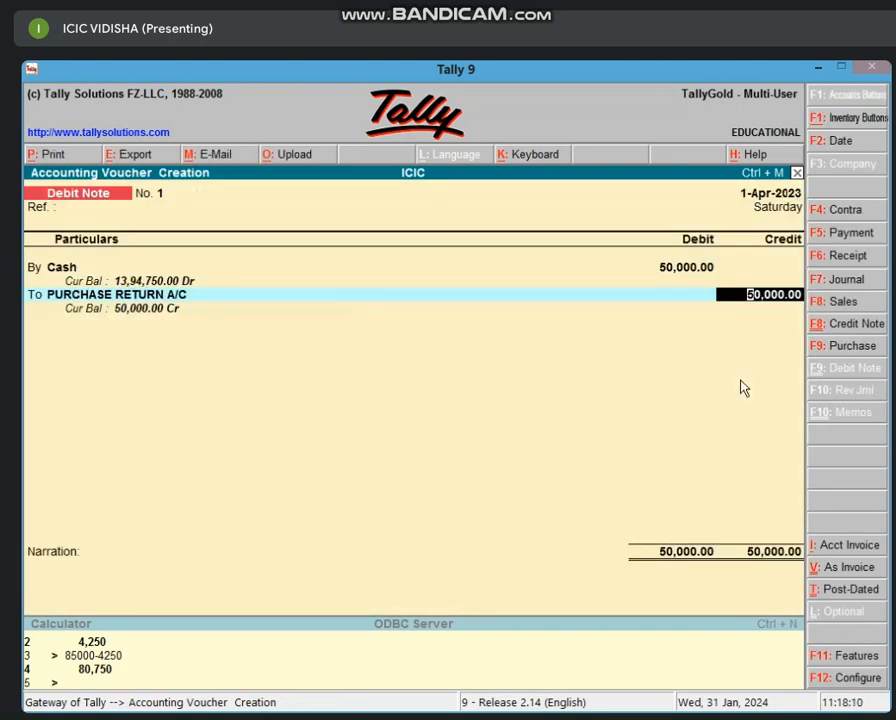
Credit PURCHASE RETURN A/C with 50,000 and save the debit note without a narration
{"action": "key", "text": "Return"}
{"action": "key", "text": "Return"}
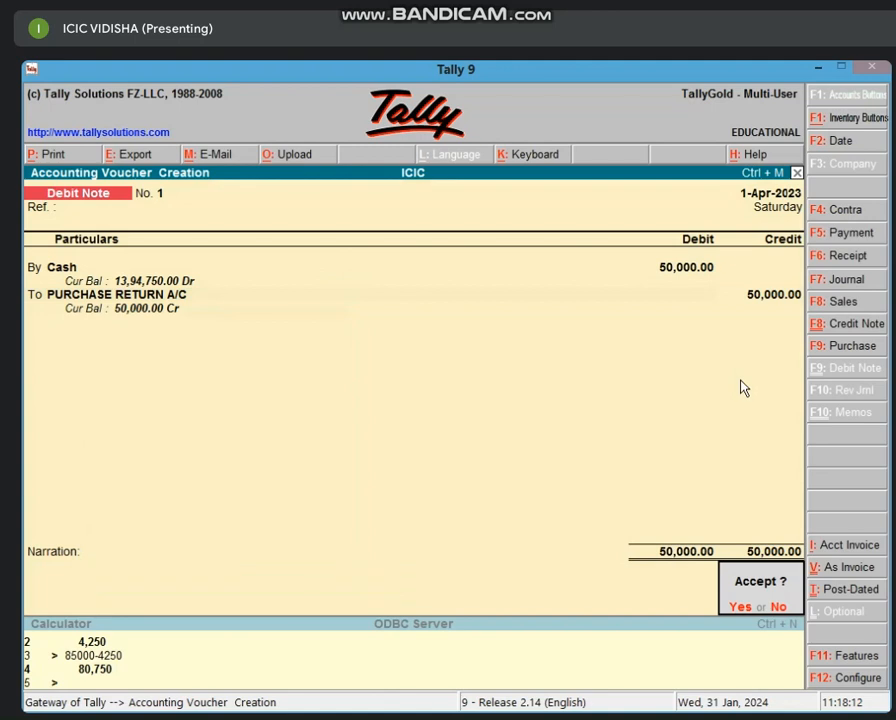
{"action": "key", "text": "Return"}
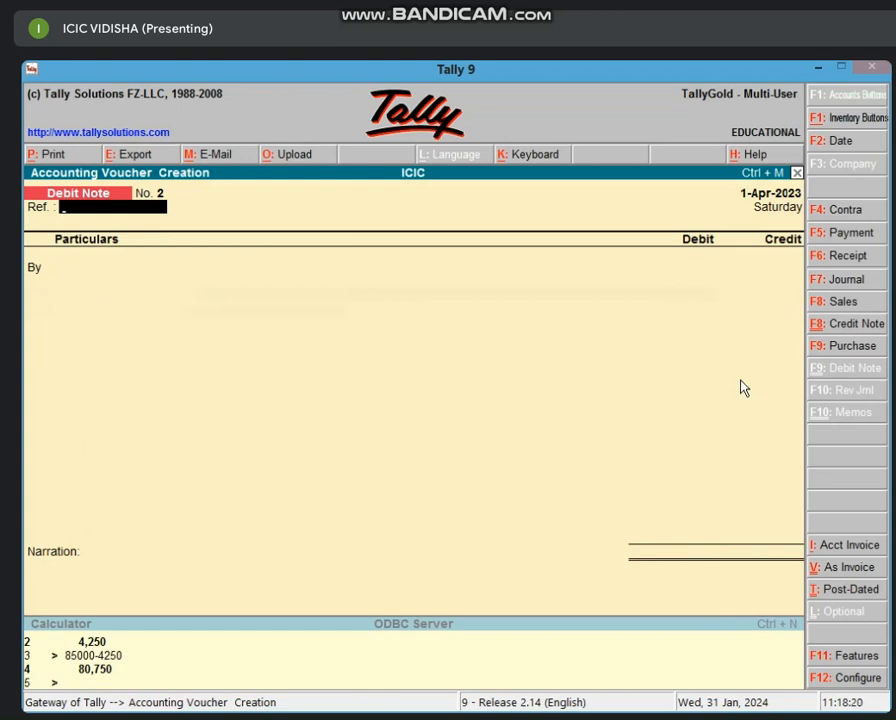
Start a payment voucher and create the ledger LOSS BY THEFT A/C under Indirect Expenses, with inventory values not affected, for its debit line
{"action": "key", "text": "F5"}
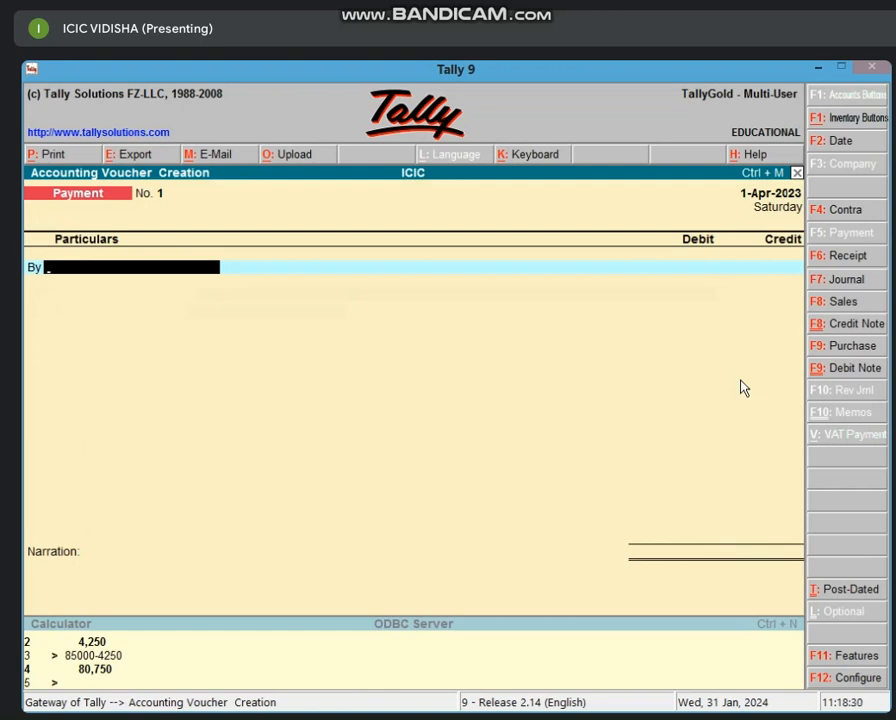
{"action": "key", "text": "alt+c"}
{"action": "type", "text": "LOSS"}
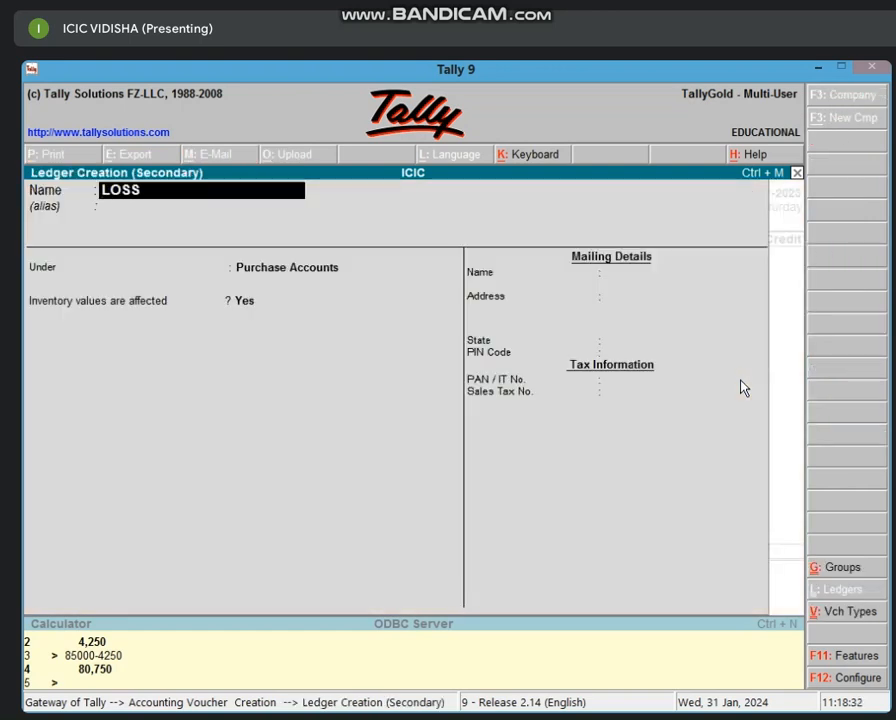
{"action": "type", "text": " BY THE"}
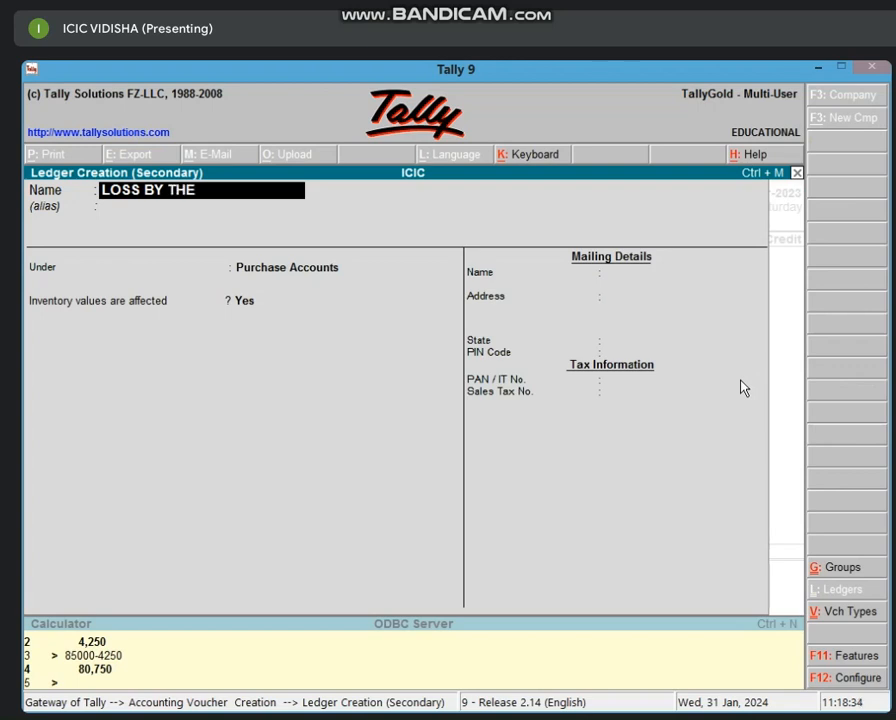
{"action": "type", "text": "FT A/C"}
{"action": "key", "text": "Return"}
{"action": "key", "text": "Return"}
{"action": "key", "text": "BackSpace"}
{"action": "type", "text": "I"}
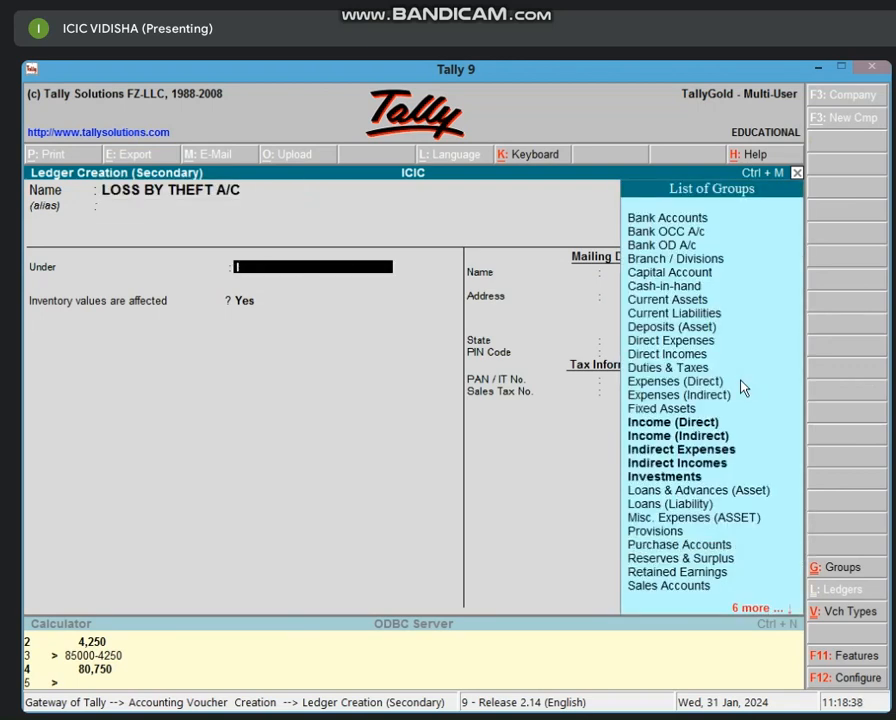
{"action": "type", "text": "ND"}
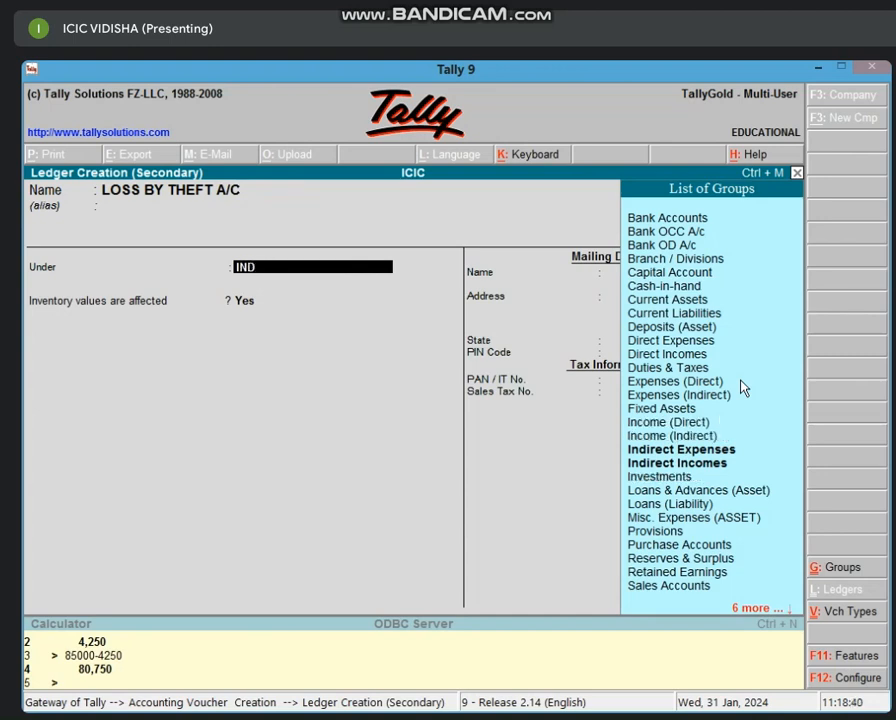
{"action": "type", "text": "I"}
{"action": "key", "text": "Return"}
{"action": "key", "text": "Return"}
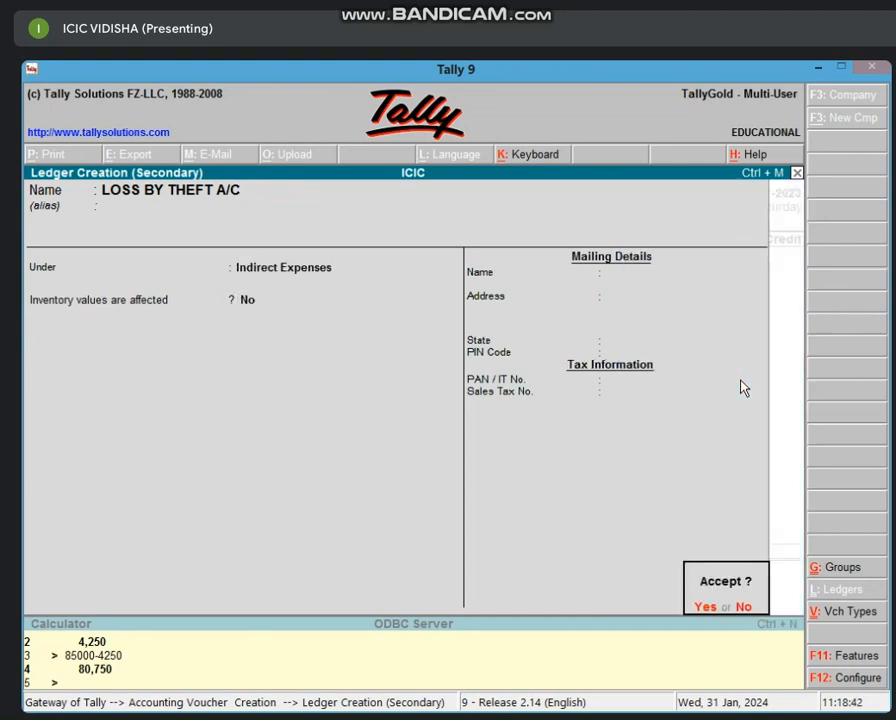
{"action": "key", "text": "Return"}
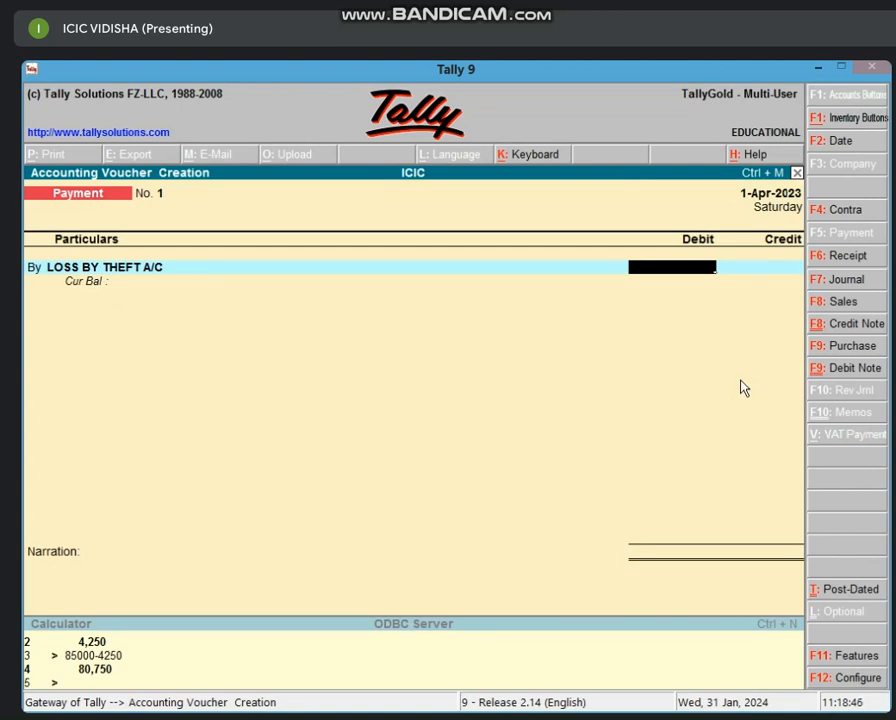
Debit LOSS BY THEFT A/C with 15,000, credit Cash with the same amount, and save the payment voucher
{"action": "type", "text": "15000"}
{"action": "key", "text": "Return"}
{"action": "type", "text": "CAS"}
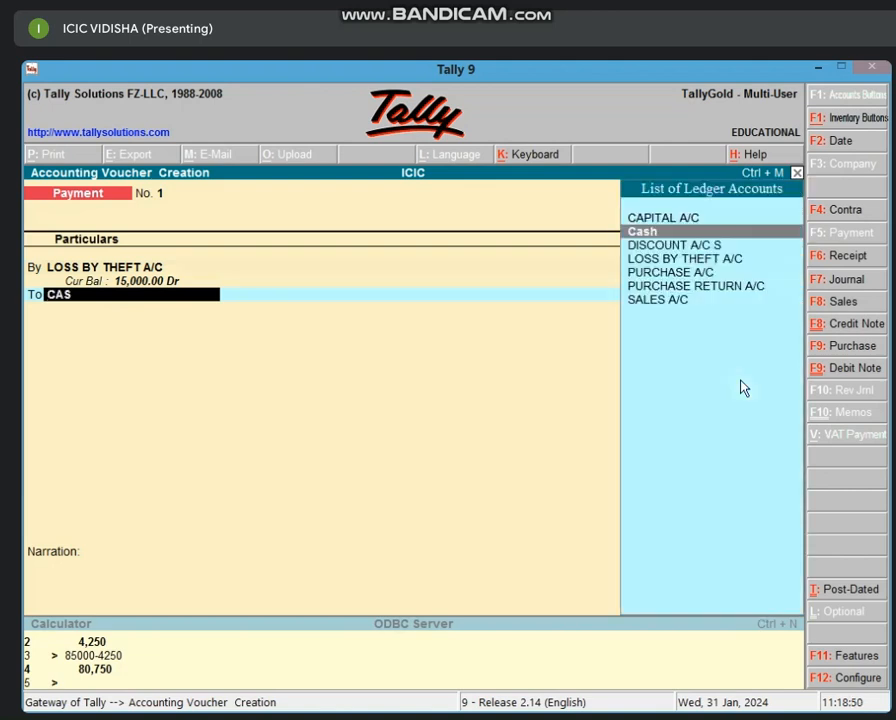
{"action": "key", "text": "Return"}
{"action": "key", "text": "Return"}
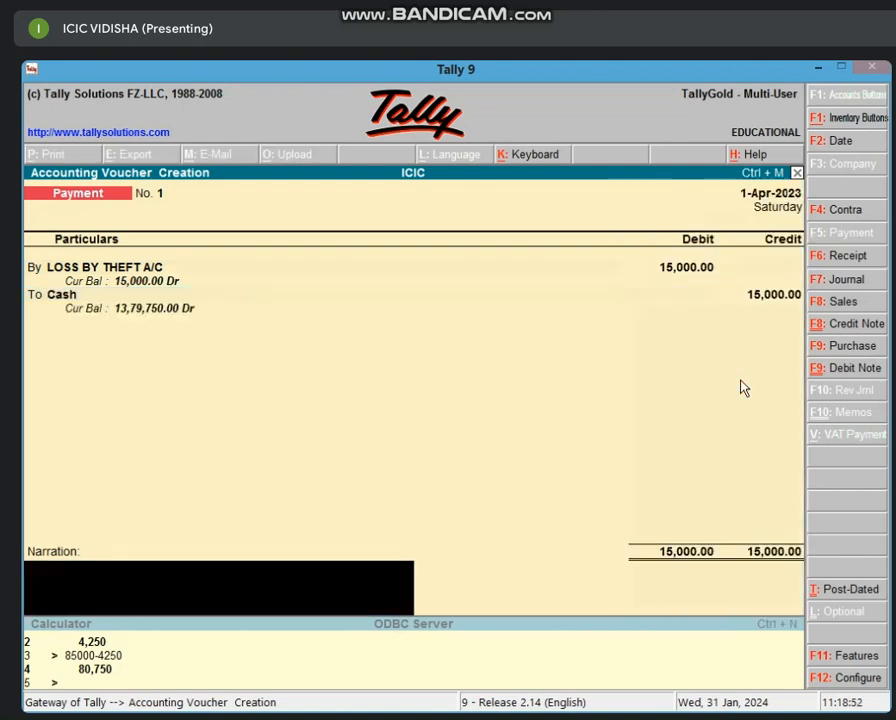
{"action": "key", "text": "Return"}
{"action": "key", "text": "Return"}
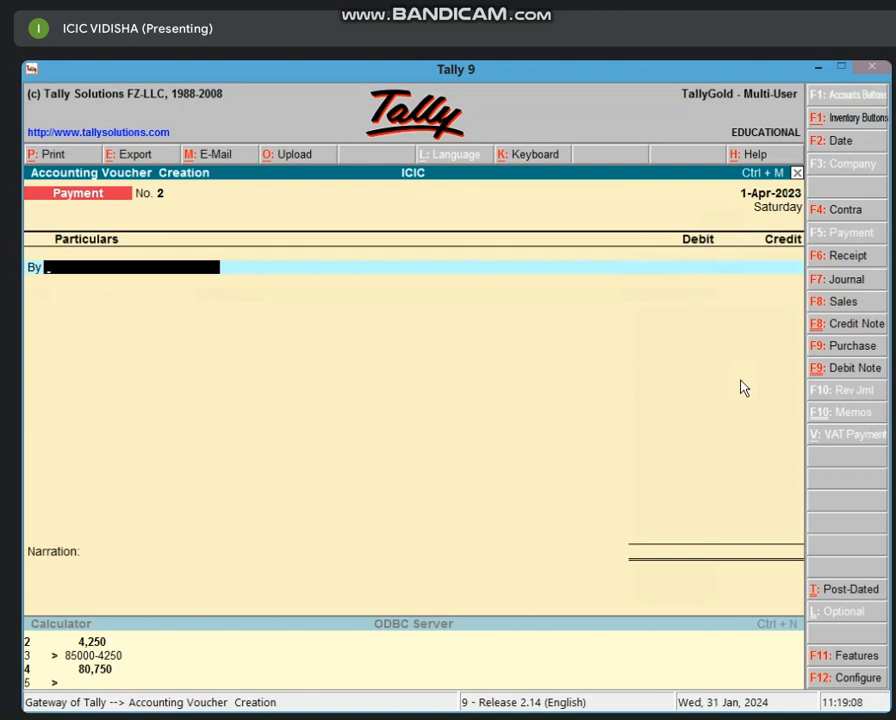
Start a journal voucher and create the ledger DRAWING A/C under Indirect Expenses, with inventory values not affected, for its debit line
{"action": "key", "text": "F7"}
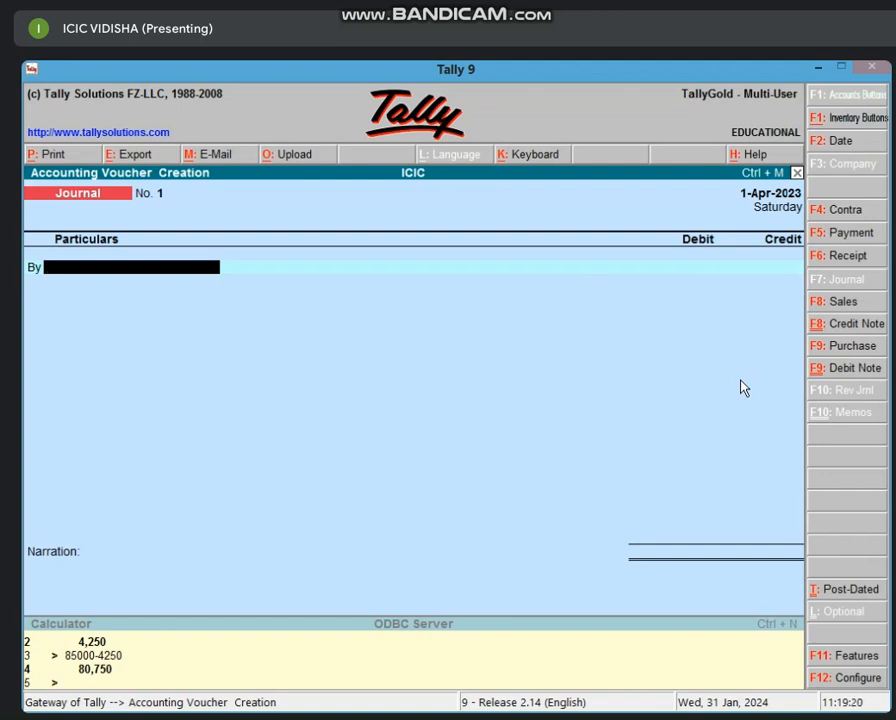
{"action": "key", "text": "alt+c"}
{"action": "type", "text": "DRW"}
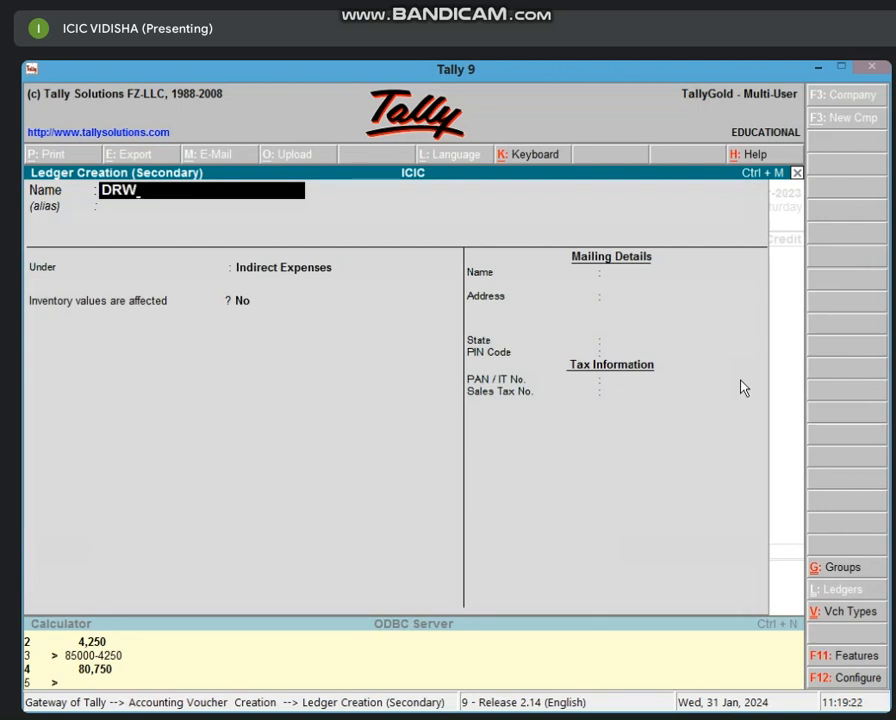
{"action": "key", "text": "BackSpace"}
{"action": "type", "text": "AWING A/C"}
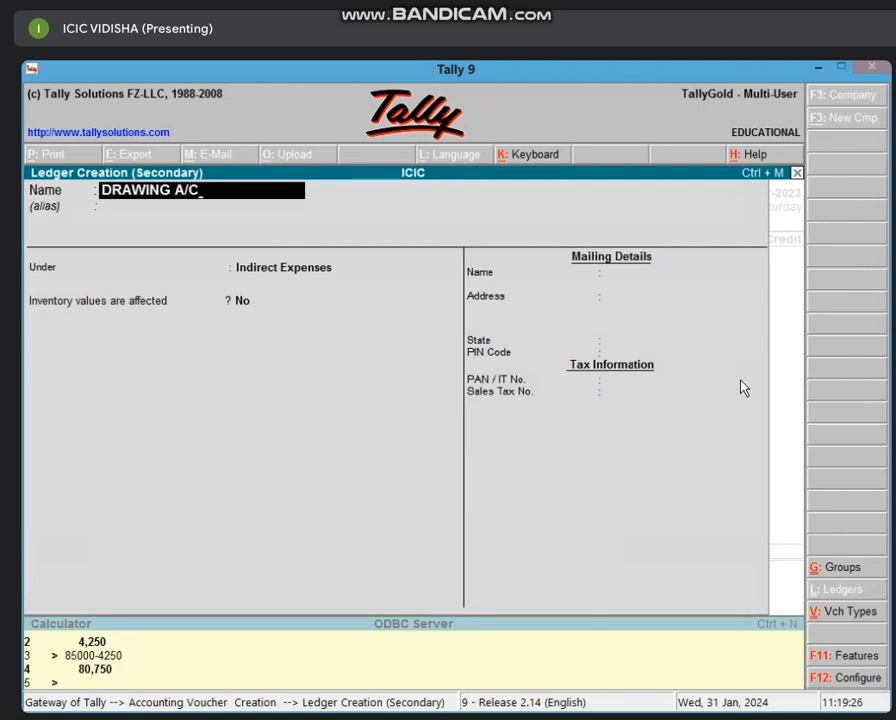
{"action": "key", "text": "Return"}
{"action": "key", "text": "Return"}
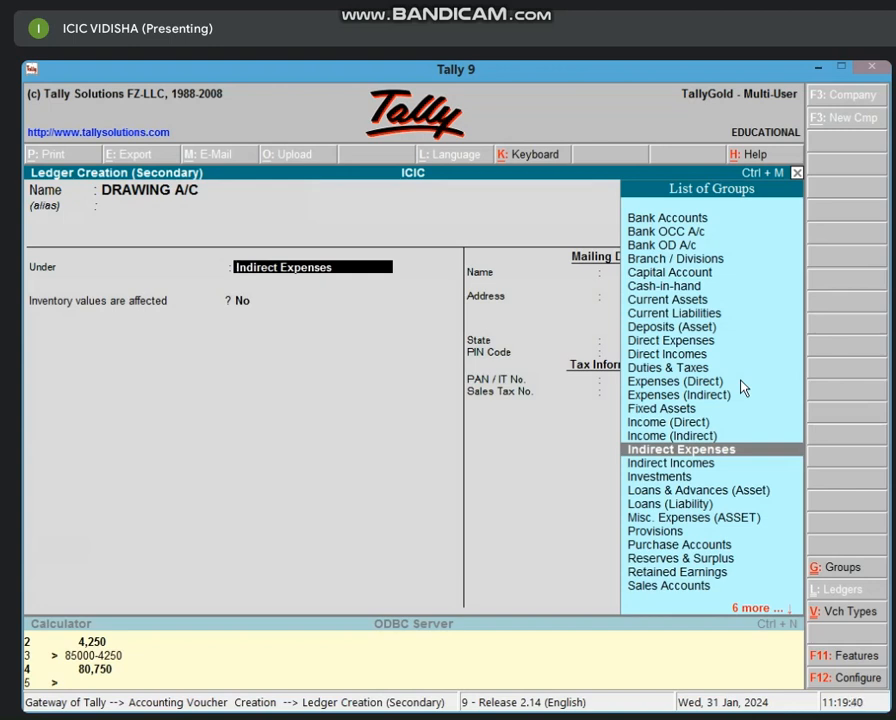
{"action": "key", "text": "Return"}
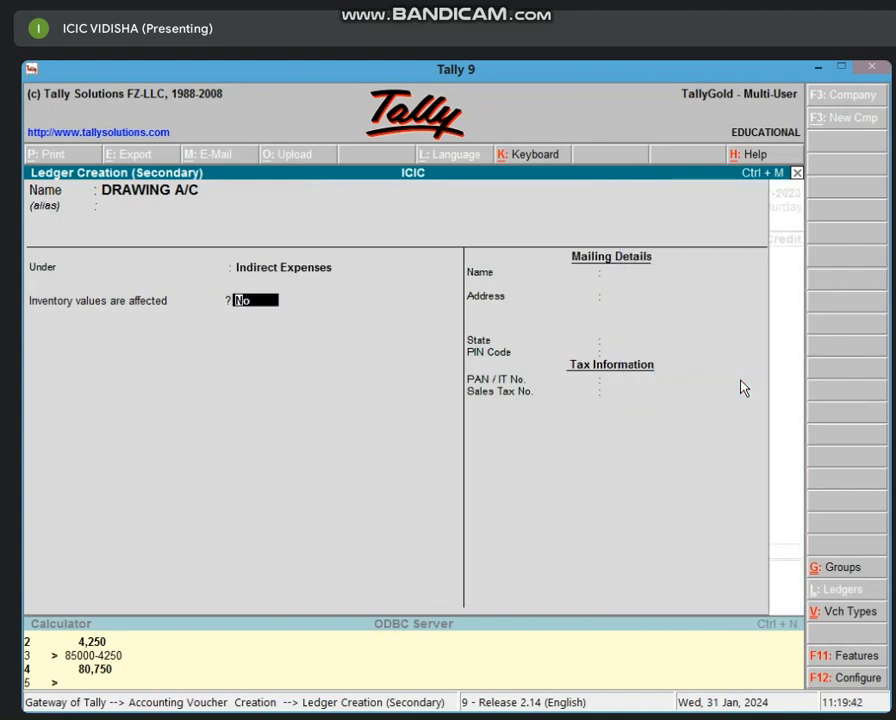
{"action": "key", "text": "Return"}
{"action": "key", "text": "Return"}
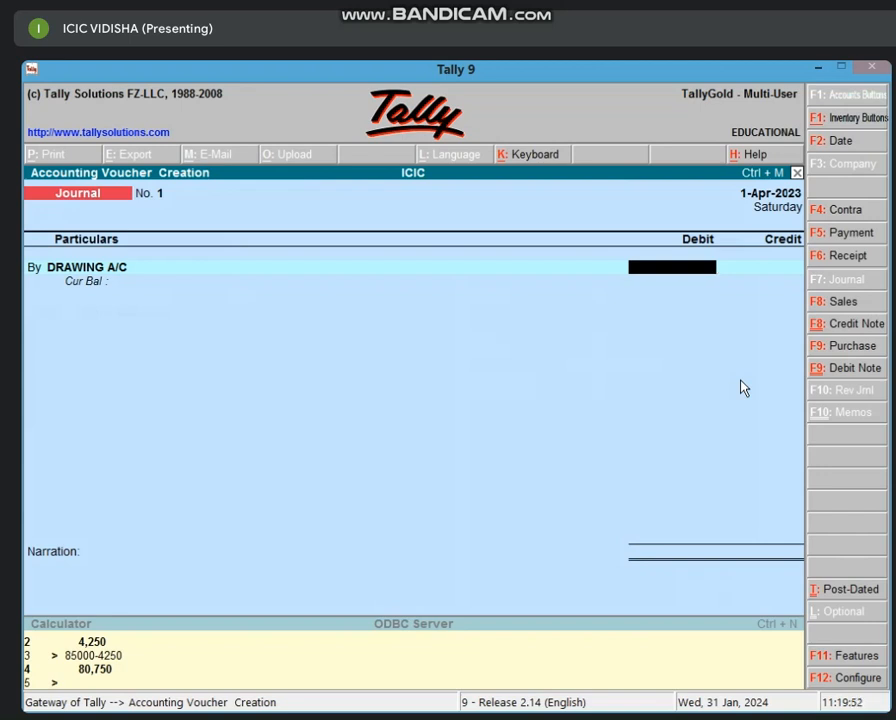
Debit DRAWING A/C with 10,000, credit PURCHASE A/C with the same amount, and save the journal voucher
{"action": "type", "text": "10,"}
{"action": "type", "text": "0000"}
{"action": "key", "text": "Return"}
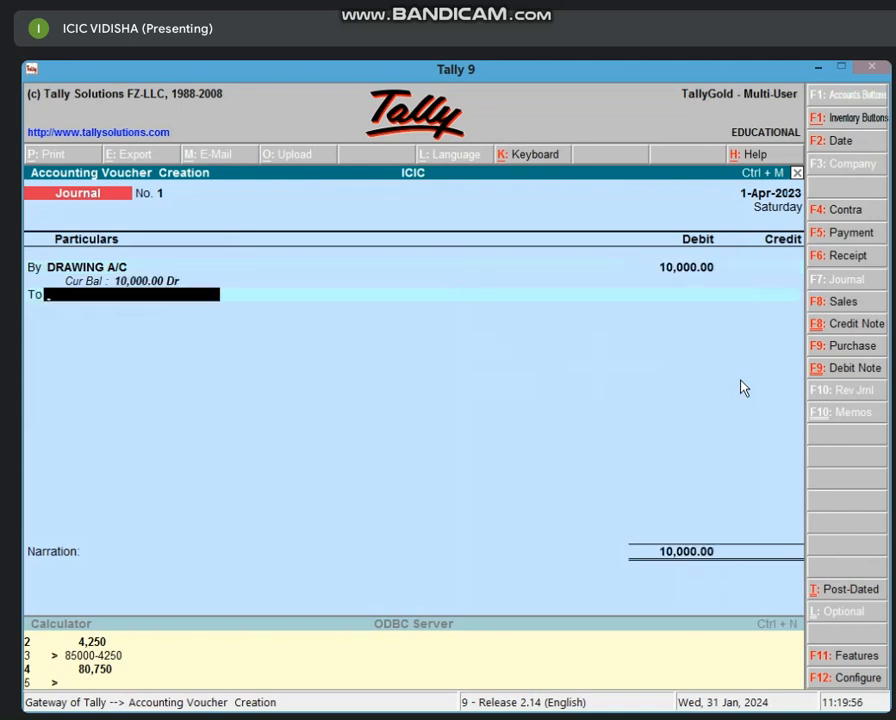
{"action": "type", "text": "PU"}
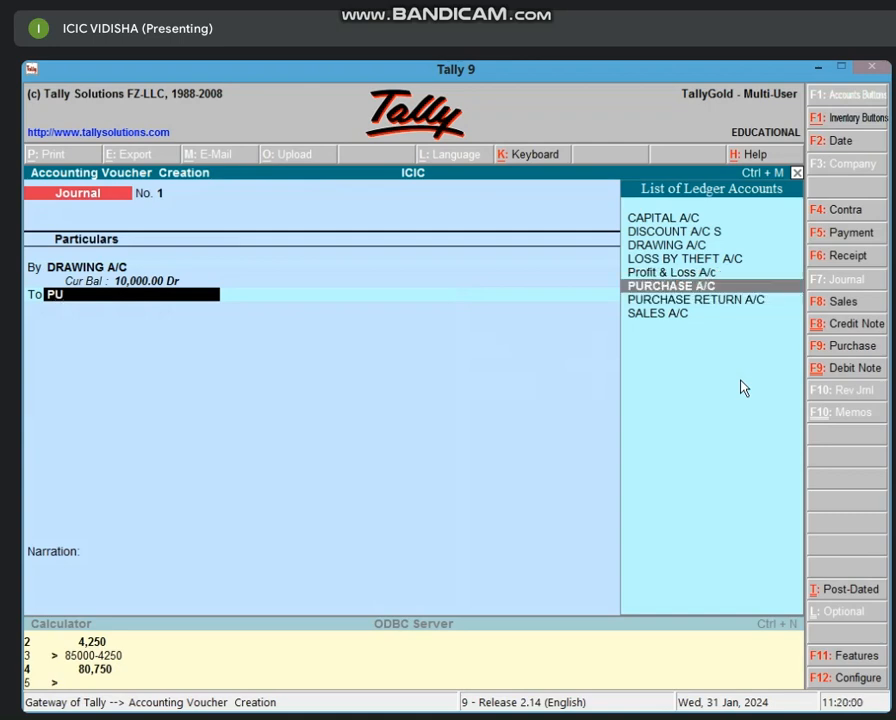
{"action": "key", "text": "Return"}
{"action": "key", "text": "Return"}
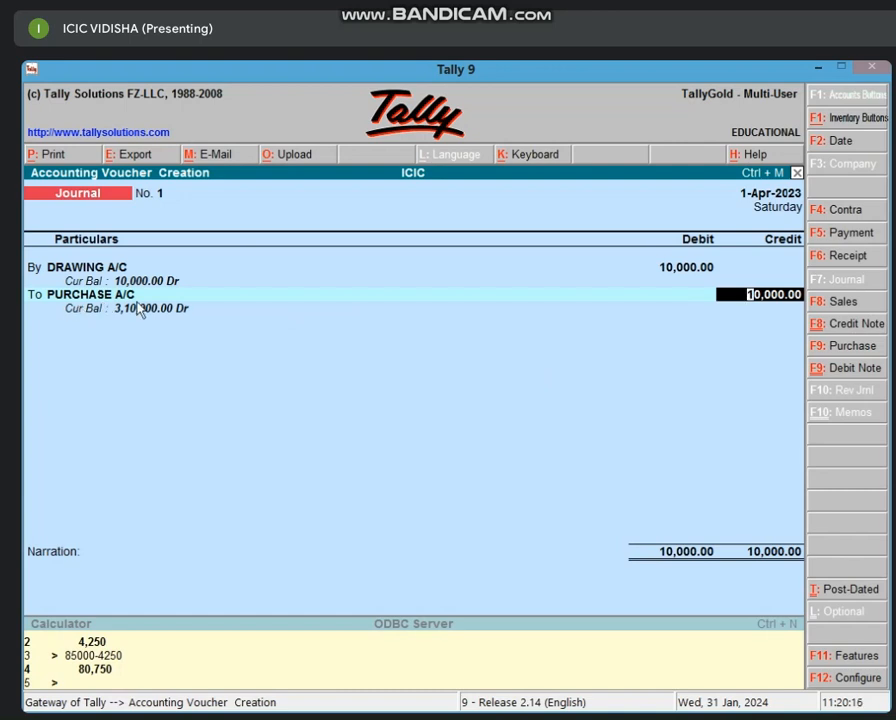
{"action": "key", "text": "Return"}
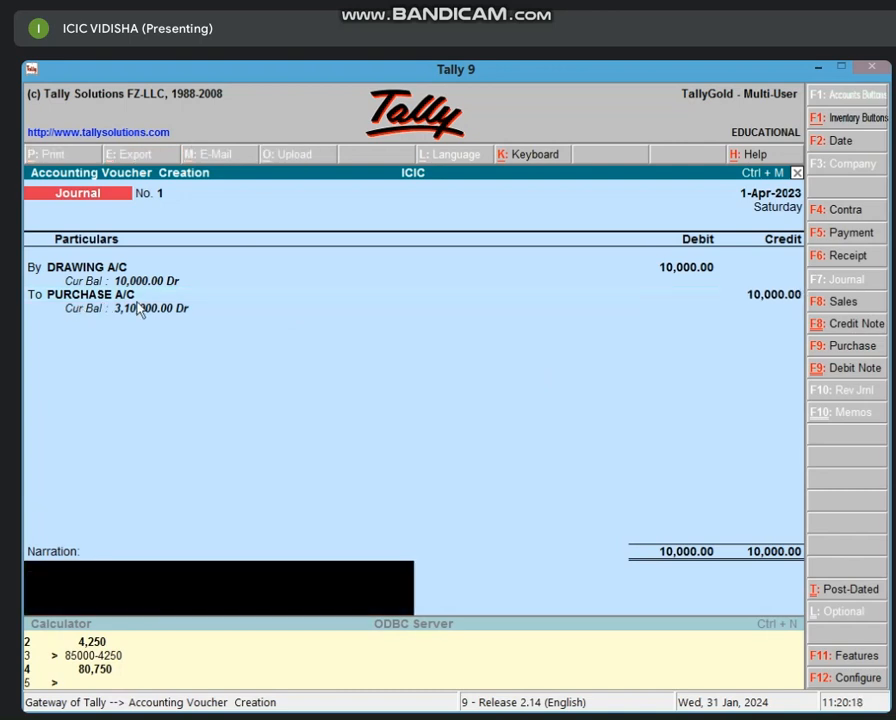
{"action": "key", "text": "Return"}
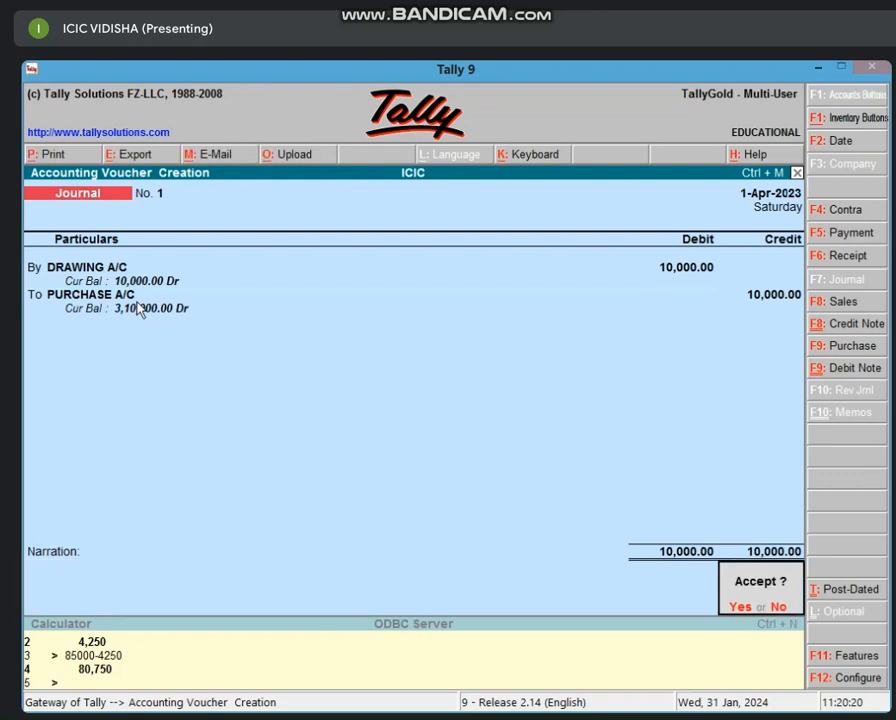
{"action": "key", "text": "Return"}
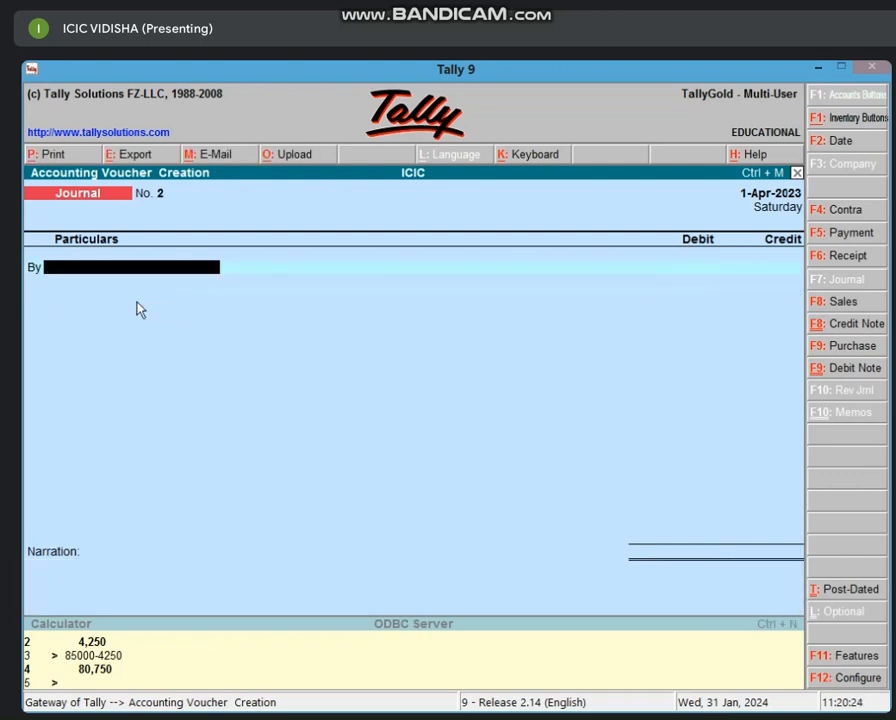
Start a receipt voucher and create the ledger COMMISSION A/C under Indirect Incomes, with inventory values not affected, for its credit line
{"action": "key", "text": "F6"}
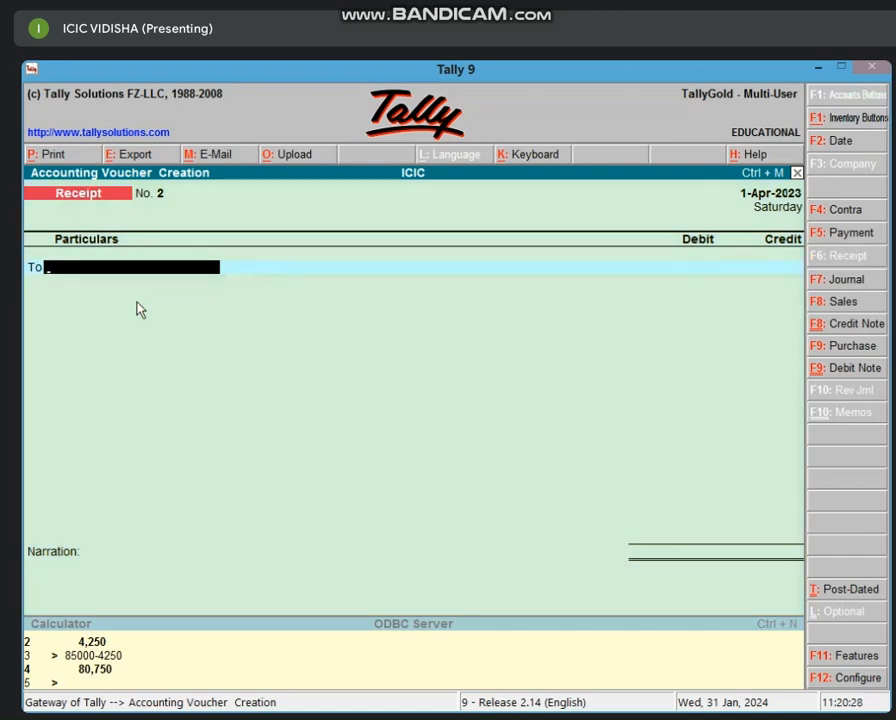
{"action": "key", "text": "alt+c"}
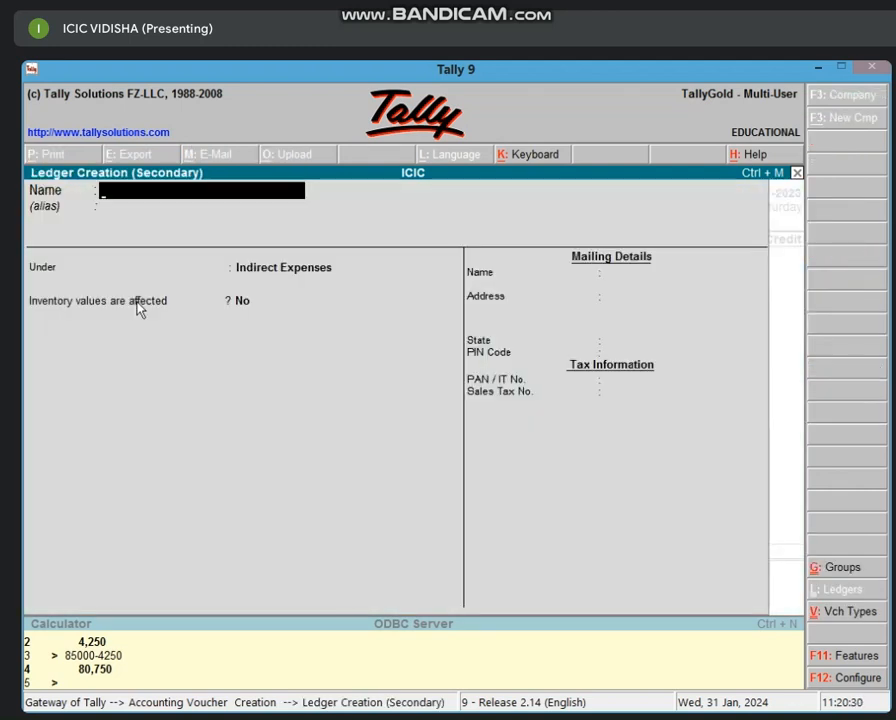
{"action": "type", "text": "CO"}
{"action": "type", "text": "MMIS"}
{"action": "key", "text": "BackSpace"}
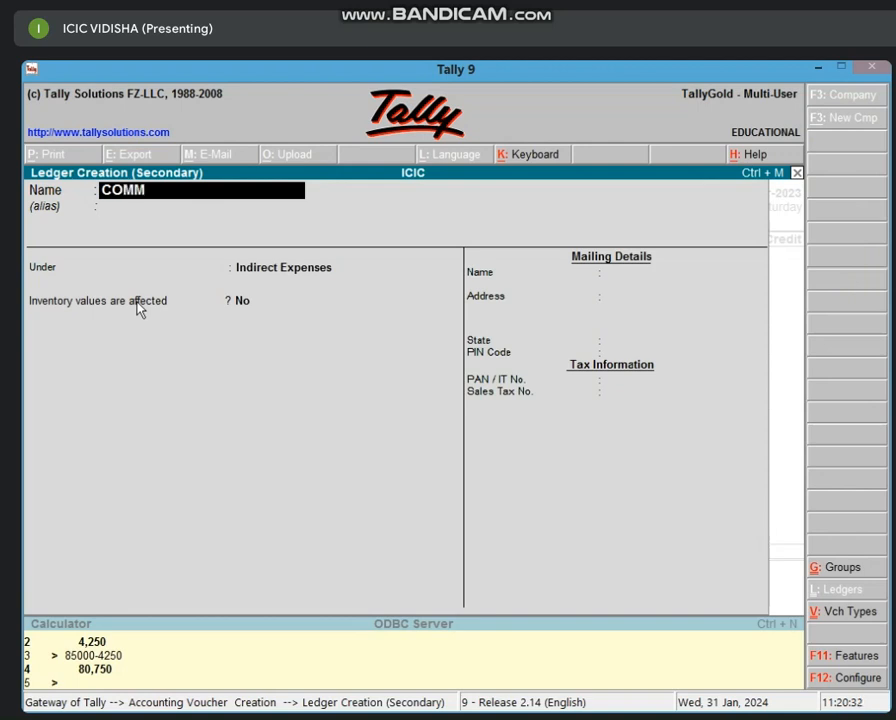
{"action": "type", "text": "ISSION AC/"}
{"action": "key", "text": "BackSpace"}
{"action": "key", "text": "BackSpace"}
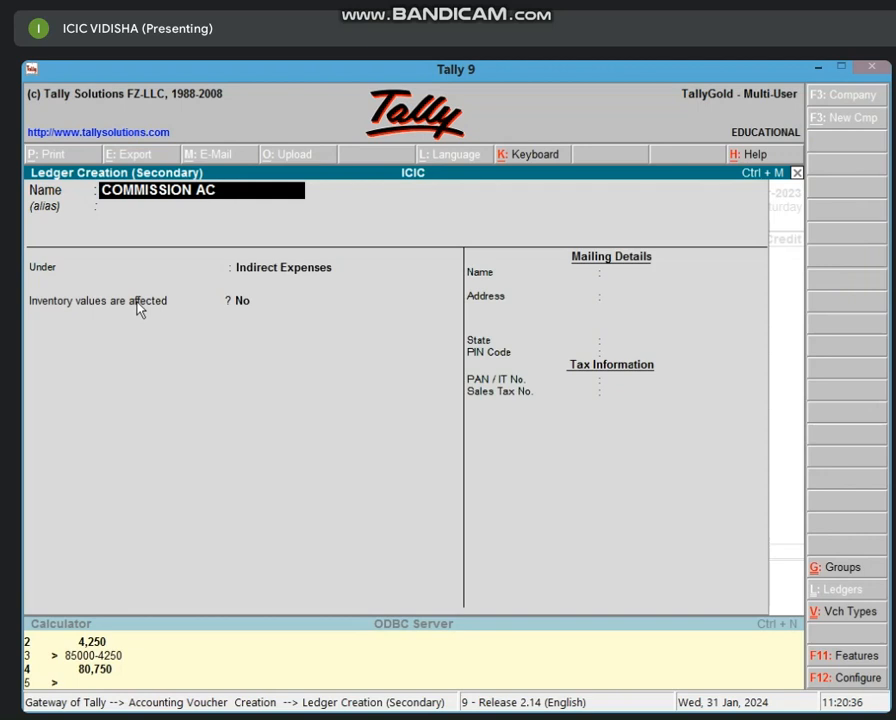
{"action": "type", "text": "."}
{"action": "key", "text": "BackSpace"}
{"action": "type", "text": "/C"}
{"action": "key", "text": "Return"}
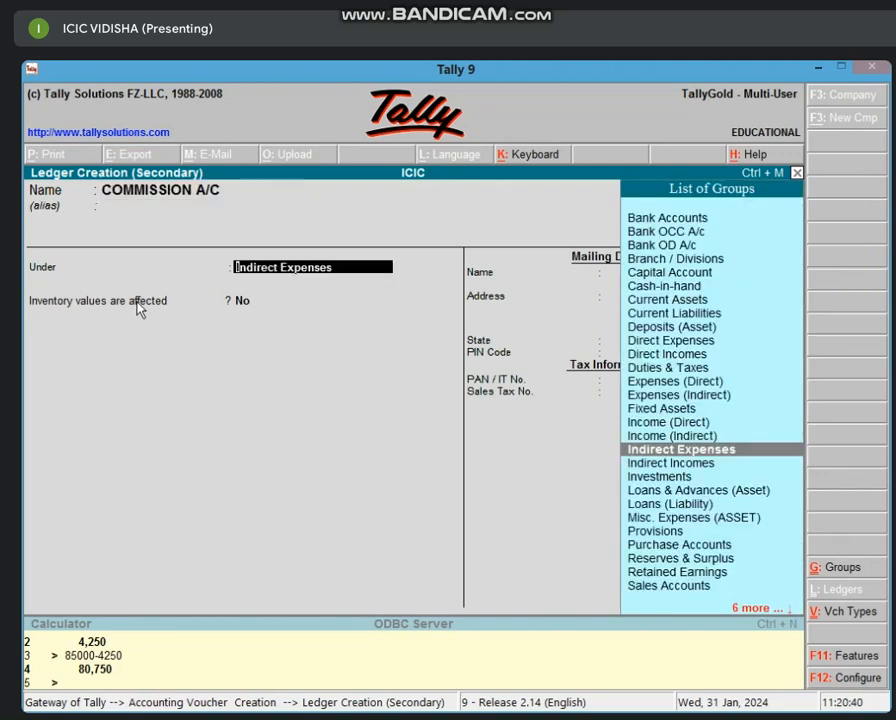
{"action": "type", "text": "IND"}
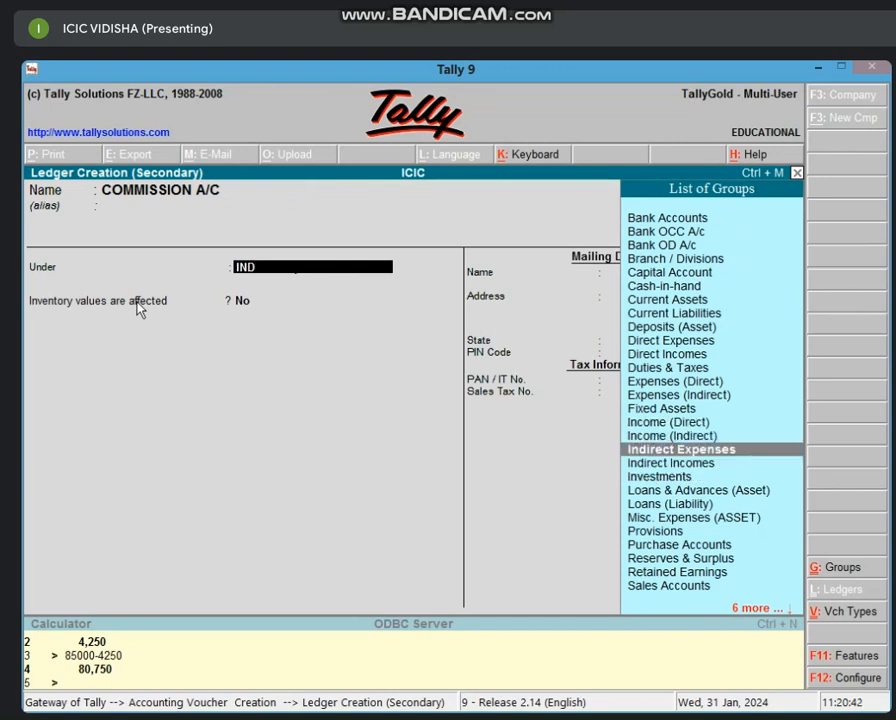
{"action": "key", "text": "Down"}
{"action": "key", "text": "Return"}
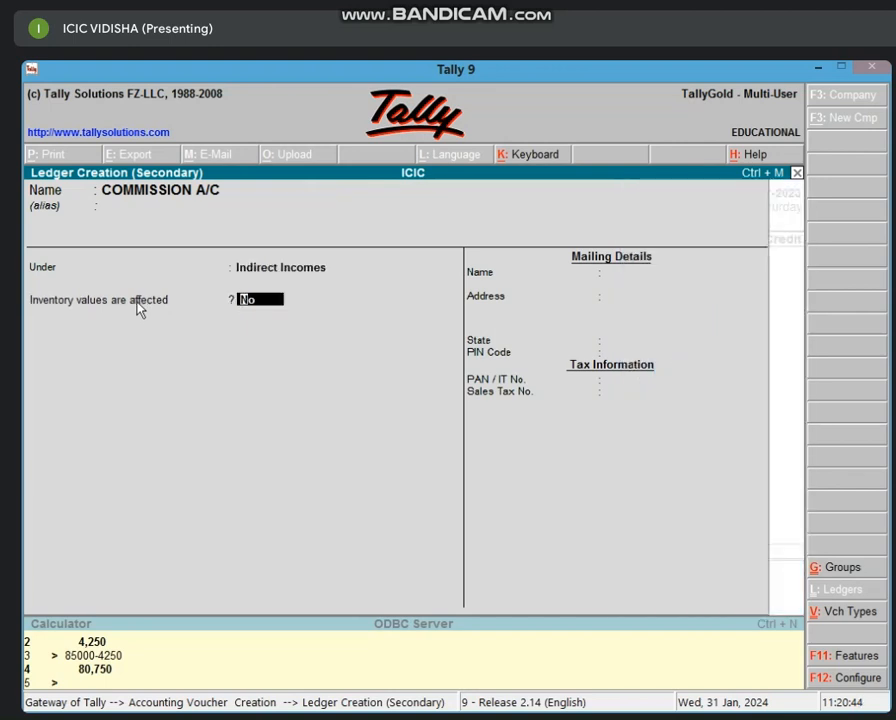
{"action": "key", "text": "Return"}
{"action": "key", "text": "Return"}
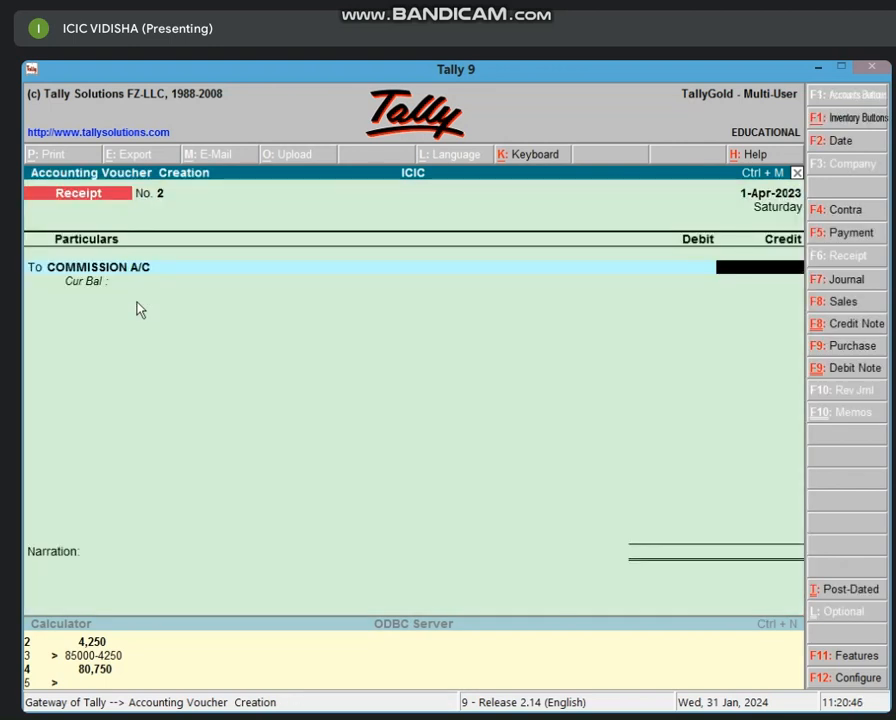
Credit COMMISSION A/C with 20,000, debit Cash with the same amount, and save the receipt voucher
{"action": "type", "text": "20,000"}
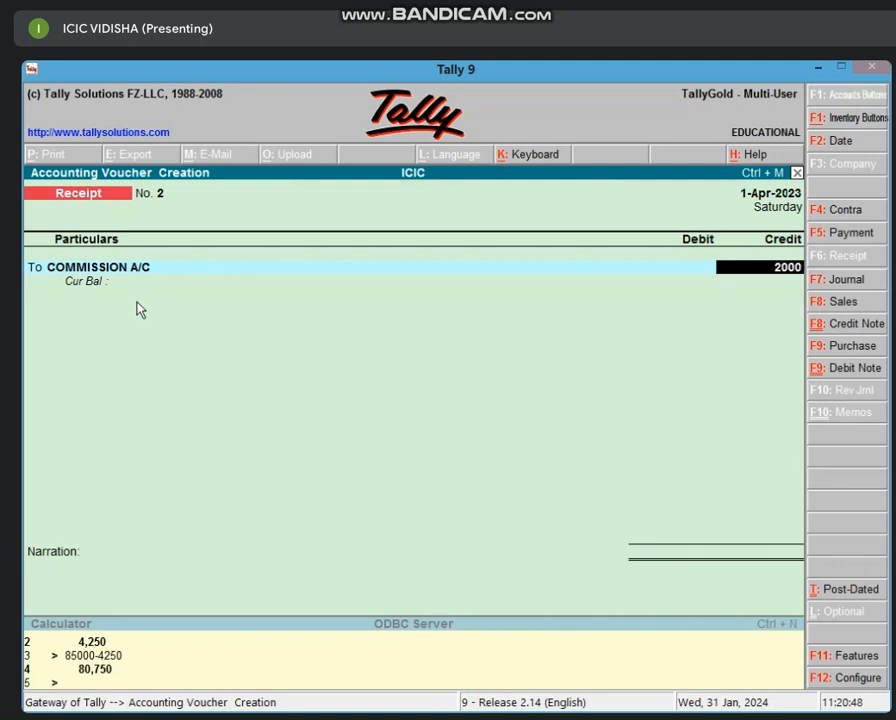
{"action": "key", "text": "Return"}
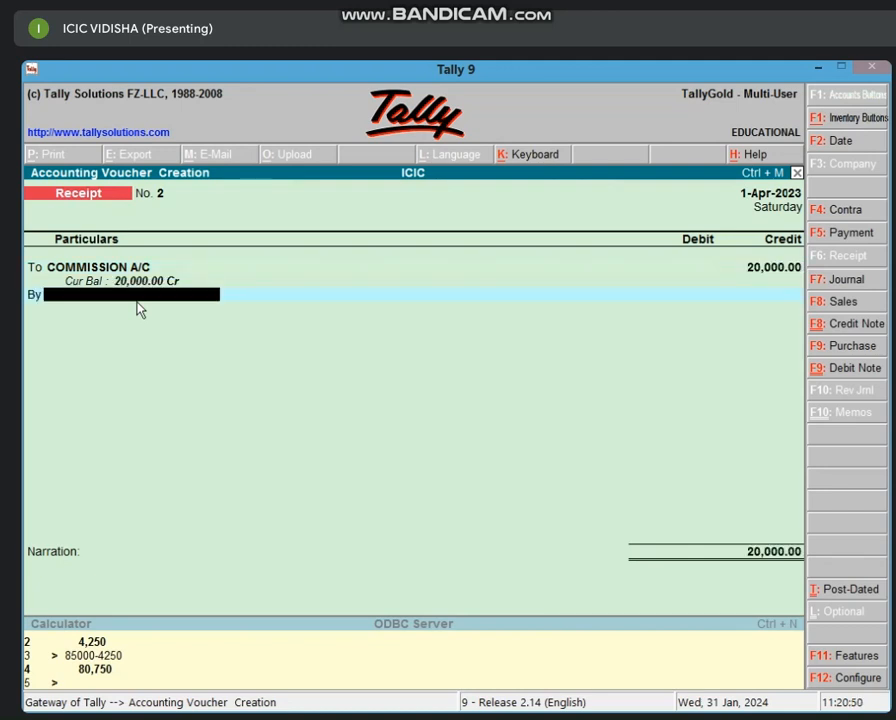
{"action": "type", "text": "CAS"}
{"action": "key", "text": "Return"}
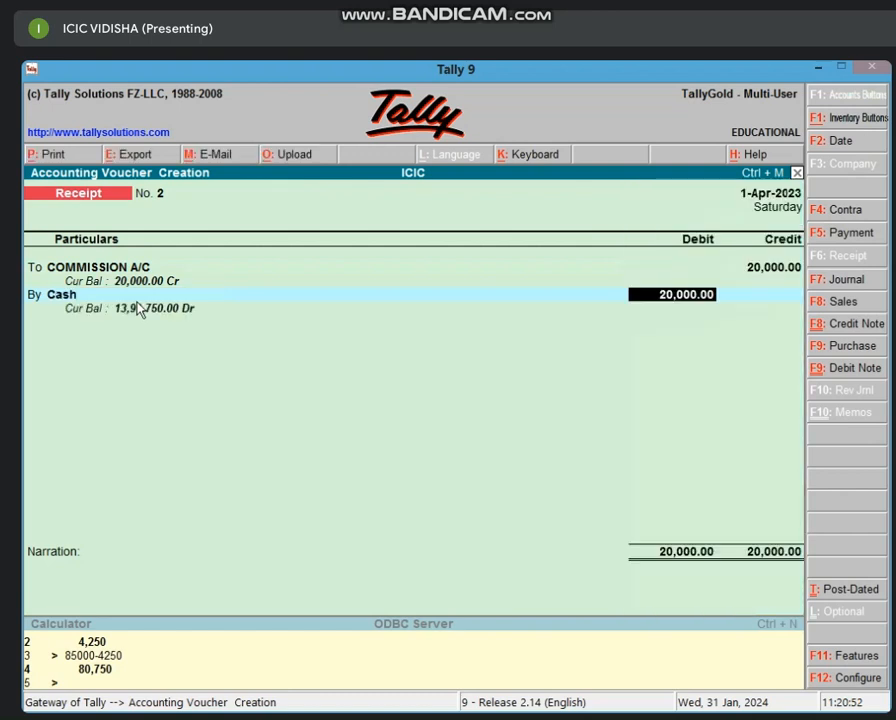
{"action": "key", "text": "Return"}
{"action": "key", "text": "Return"}
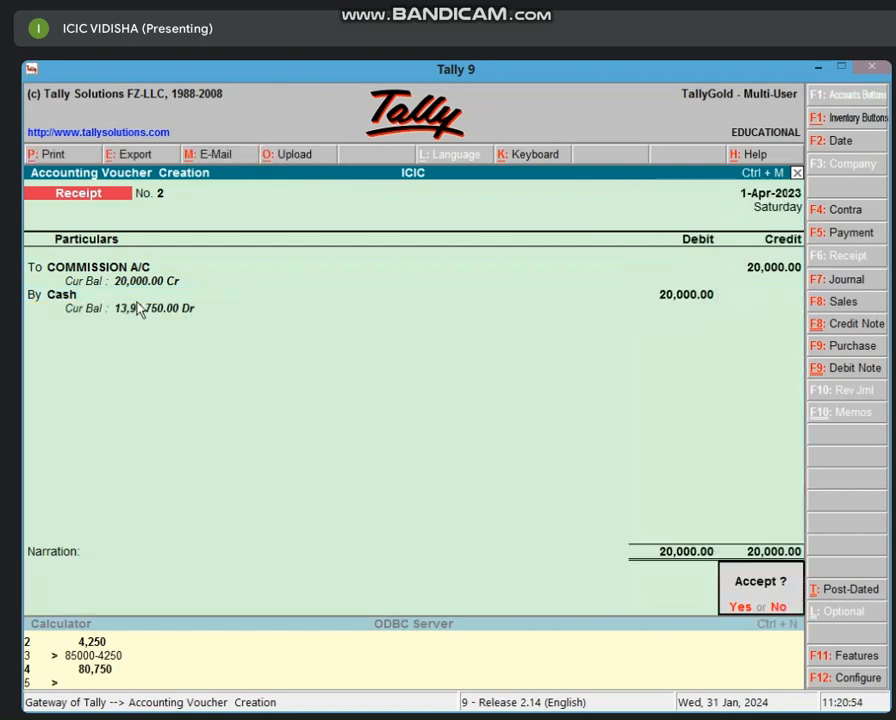
{"action": "key", "text": "Return"}
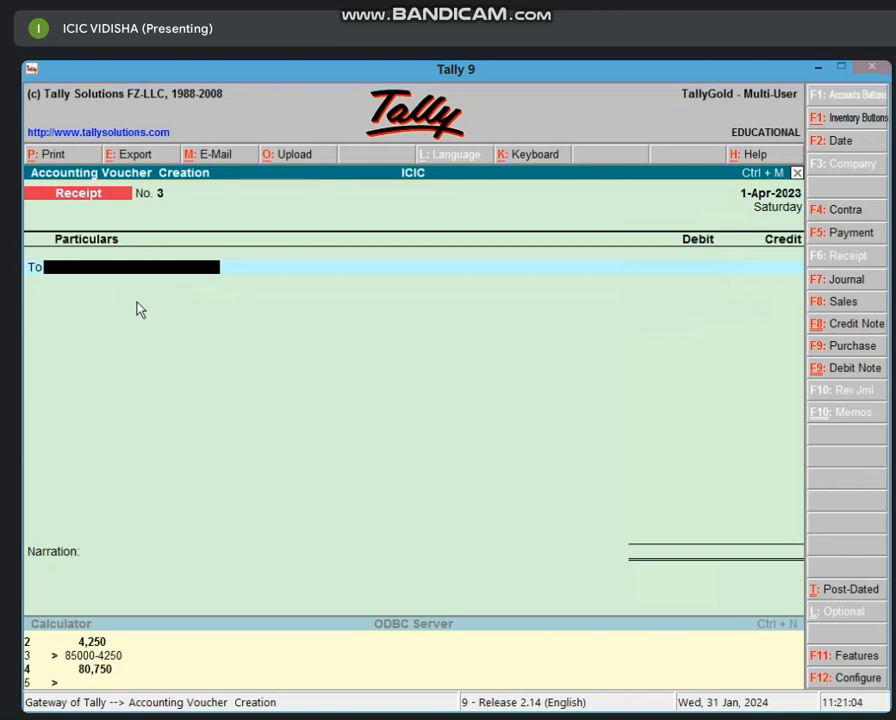
Start a payment voucher and create the ledger FURNITURE A/C under Fixed Assets, with inventory values not affected, for its debit line
{"action": "key", "text": "F5"}
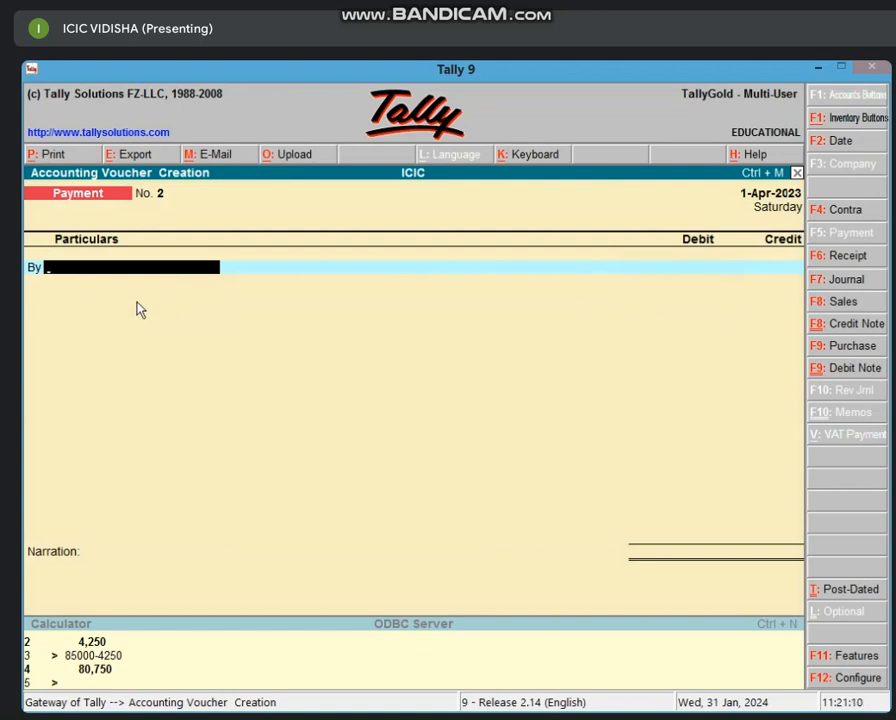
{"action": "key", "text": "alt+c"}
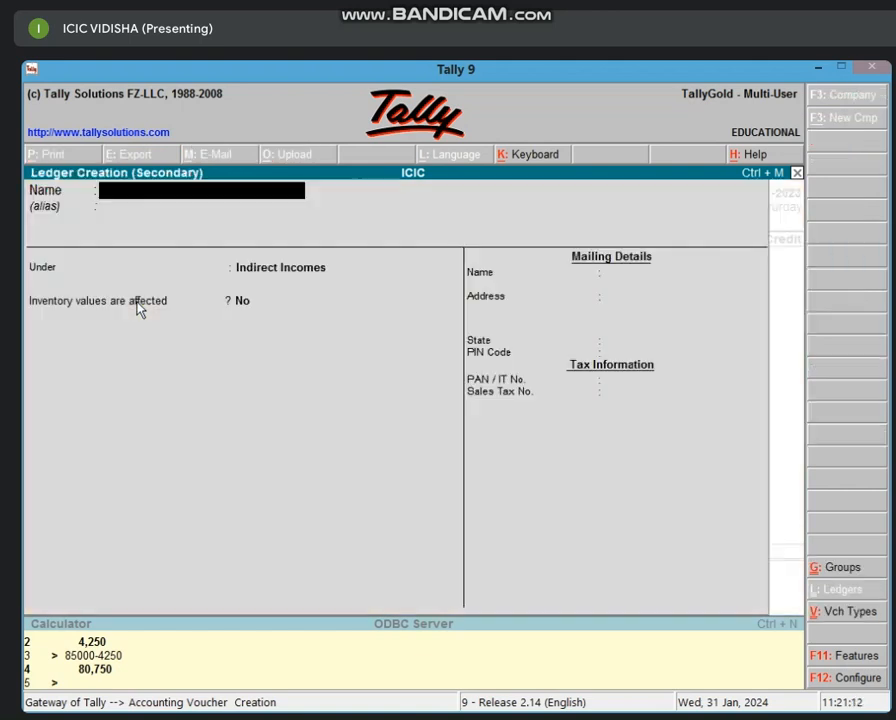
{"action": "type", "text": "FURNI"}
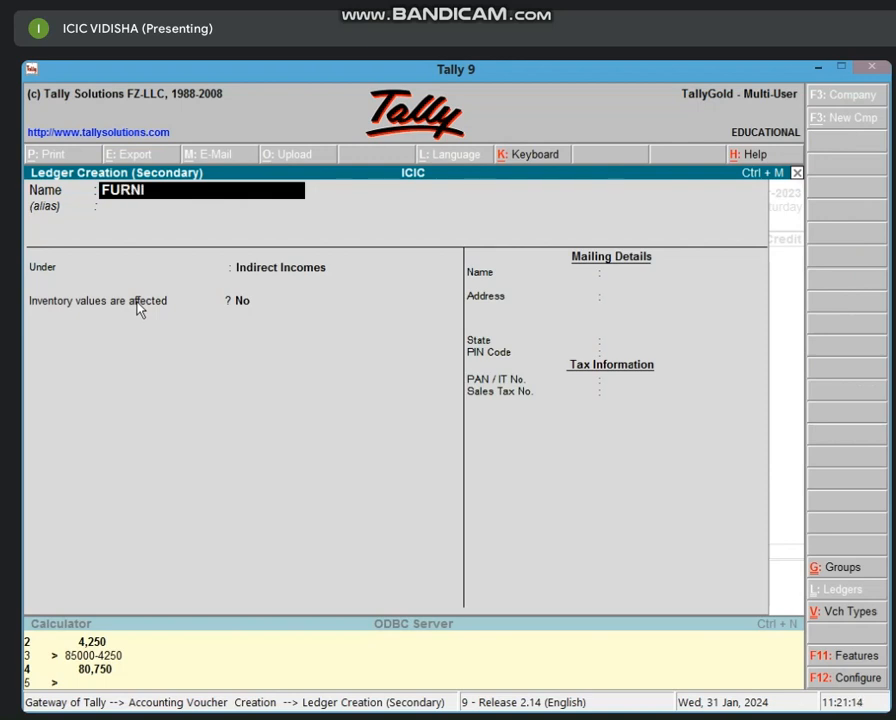
{"action": "type", "text": "TURE A/C"}
{"action": "key", "text": "Return"}
{"action": "key", "text": "Return"}
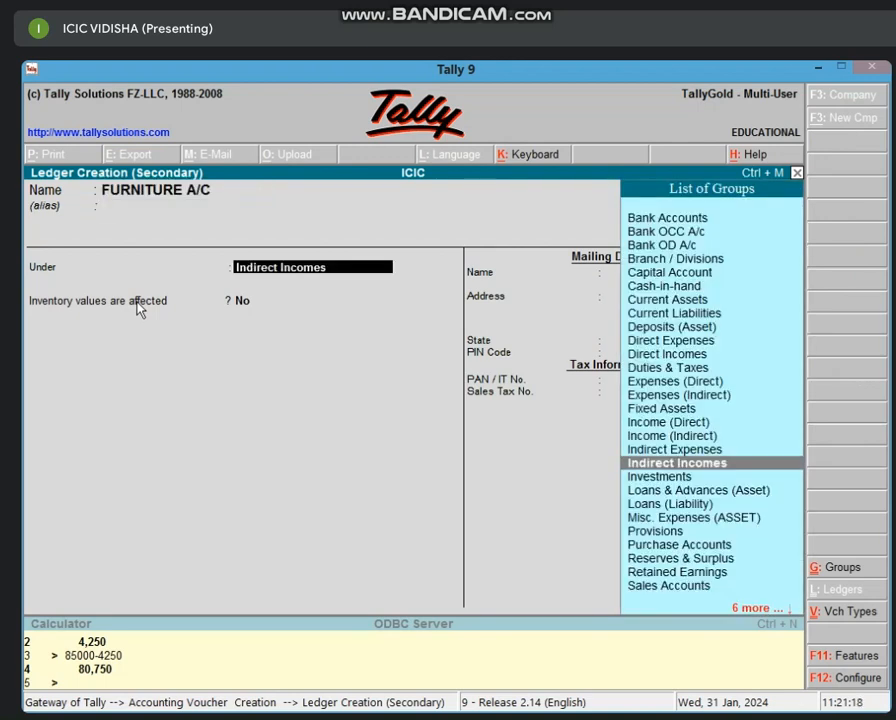
{"action": "type", "text": "Fi"}
{"action": "key", "text": "Return"}
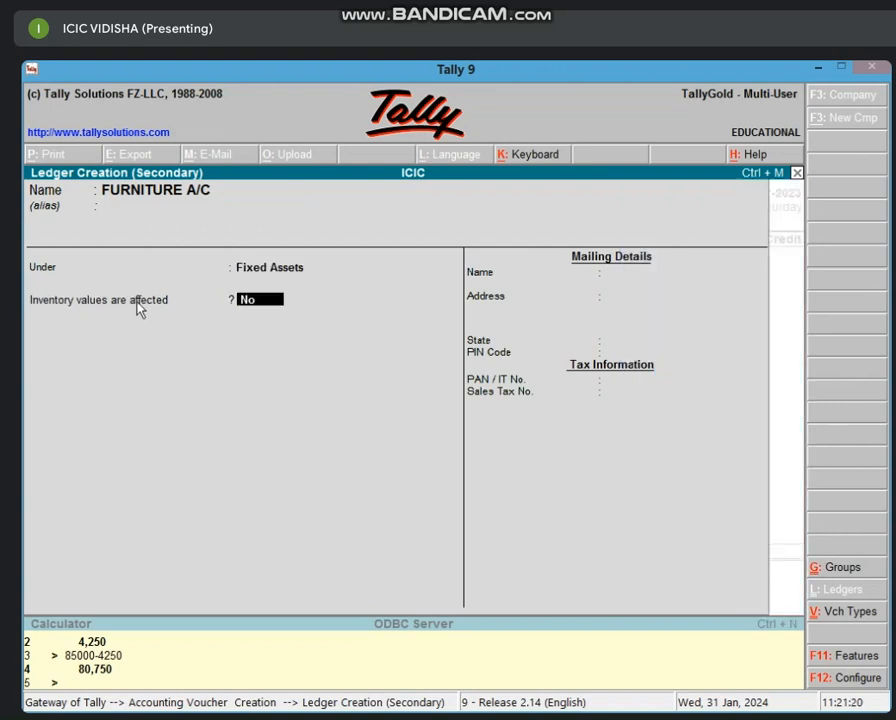
{"action": "key", "text": "Return"}
{"action": "key", "text": "Return"}
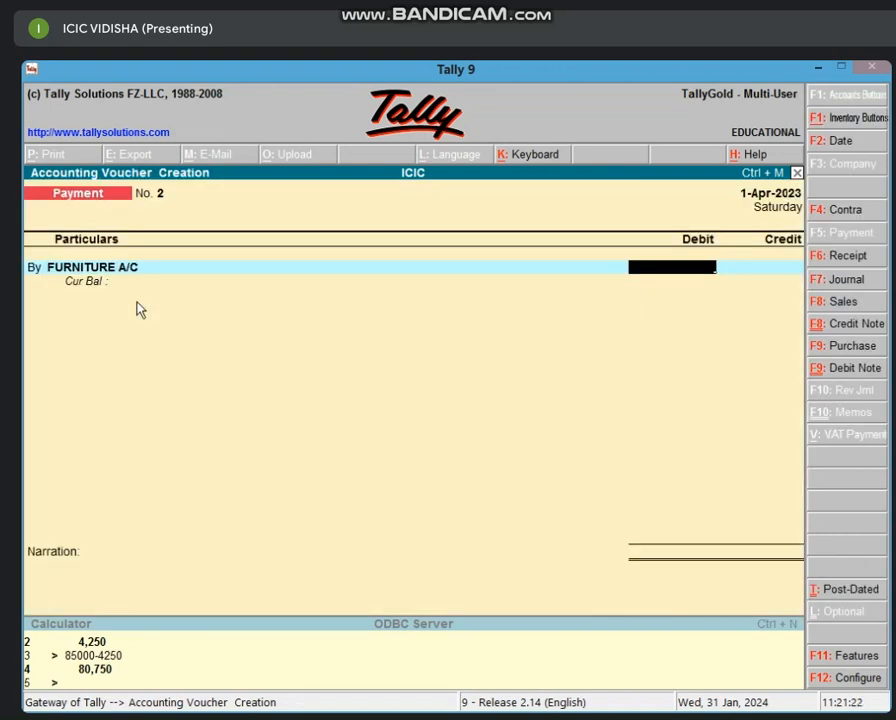
Debit FURNITURE A/C with 35,000, credit Cash with the same amount, save the payment voucher, and leave voucher entry
{"action": "type", "text": "35000"}
{"action": "key", "text": "Return"}
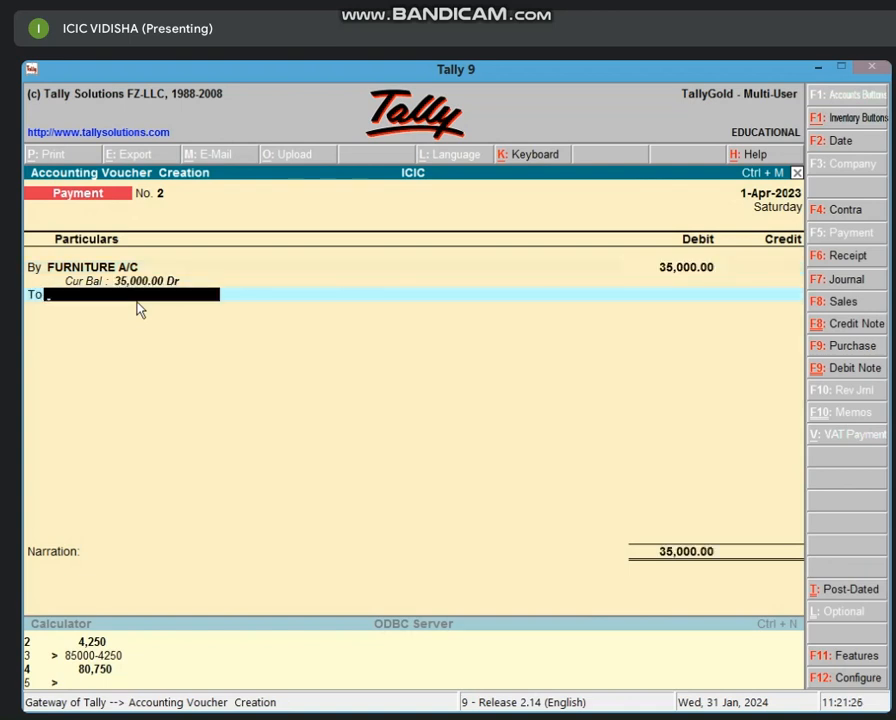
{"action": "type", "text": "CAS"}
{"action": "key", "text": "Return"}
{"action": "key", "text": "Return"}
{"action": "key", "text": "Return"}
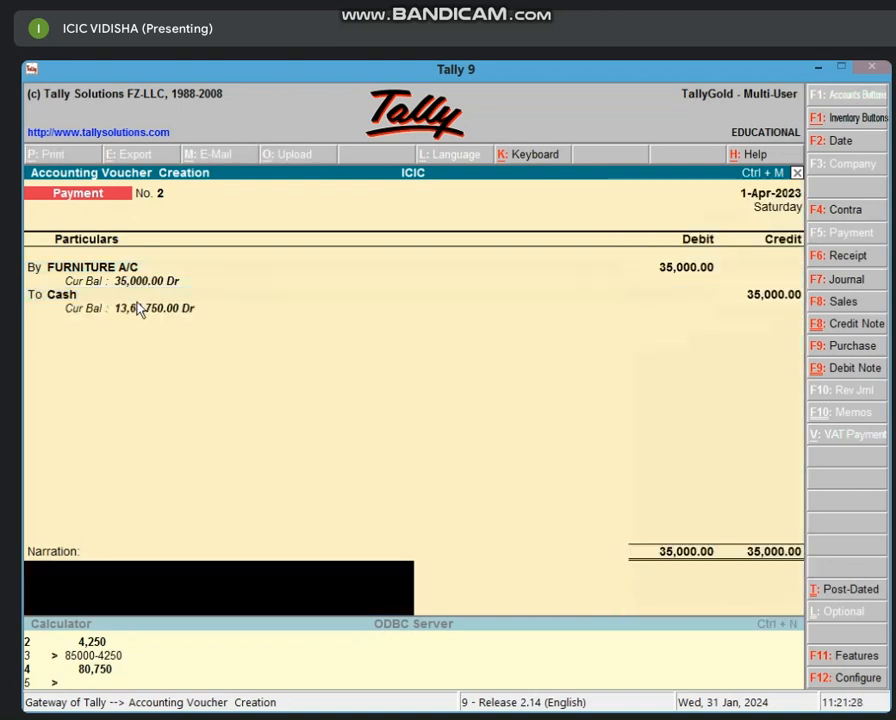
{"action": "key", "text": "Return"}
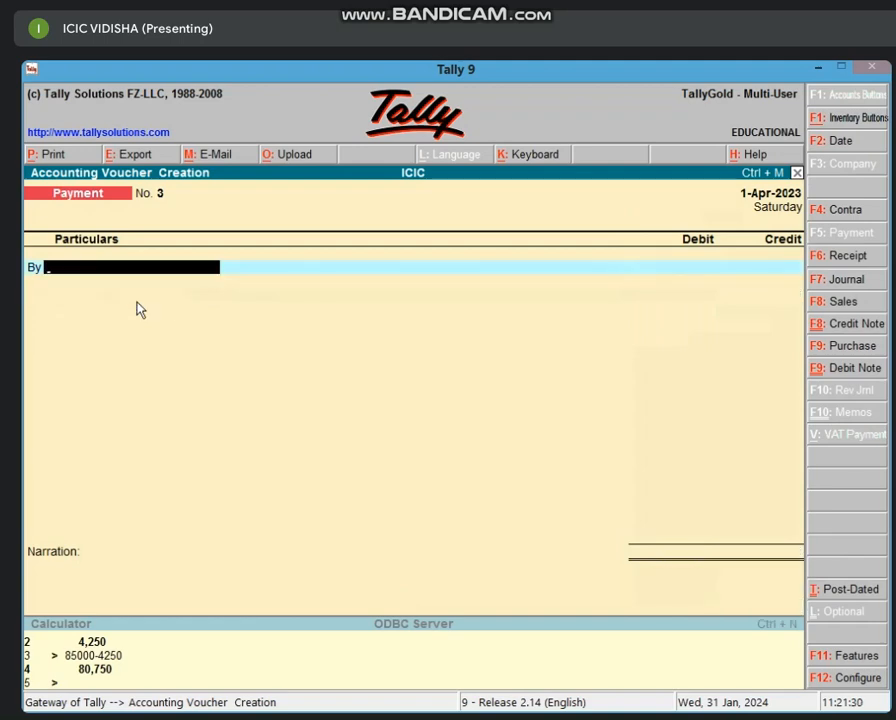
{"action": "key", "text": "Escape"}
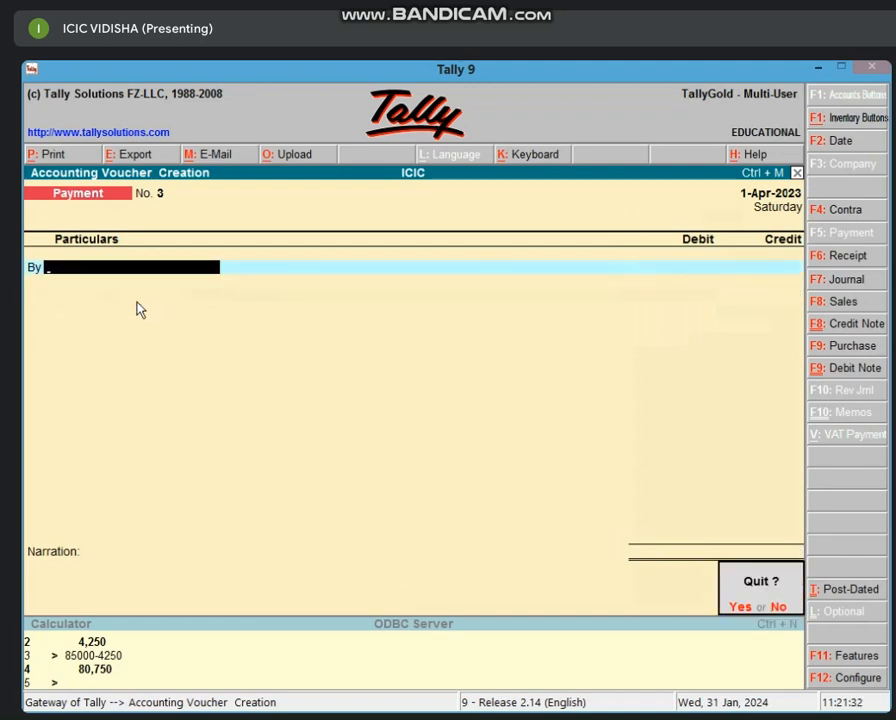
{"action": "key", "text": "Return"}
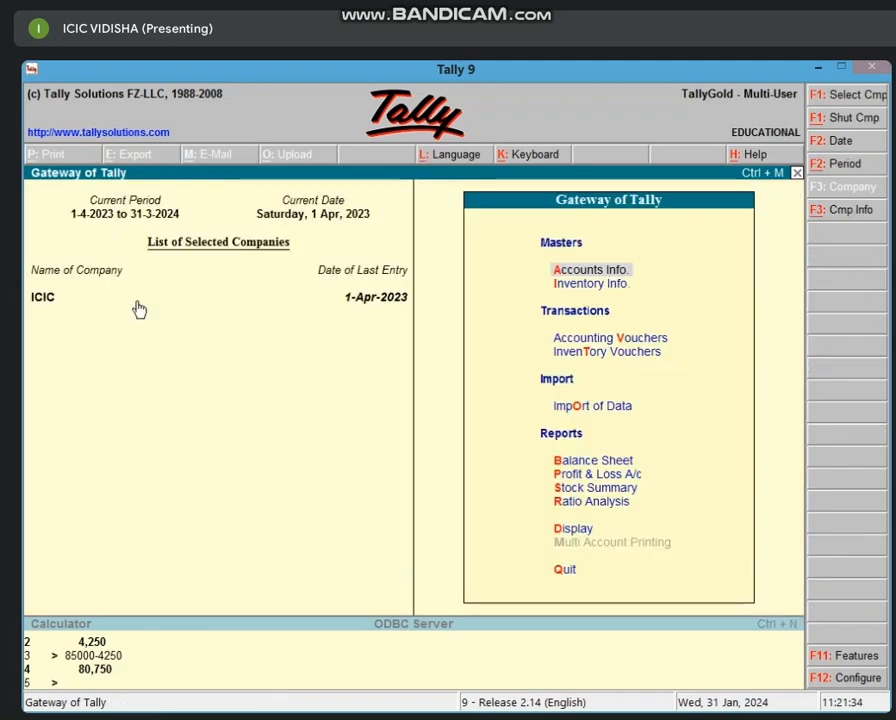
Review the company's Balance Sheet and Profit & Loss A/c, comparing the profit figures between the two reports
{"action": "key", "text": "b"}
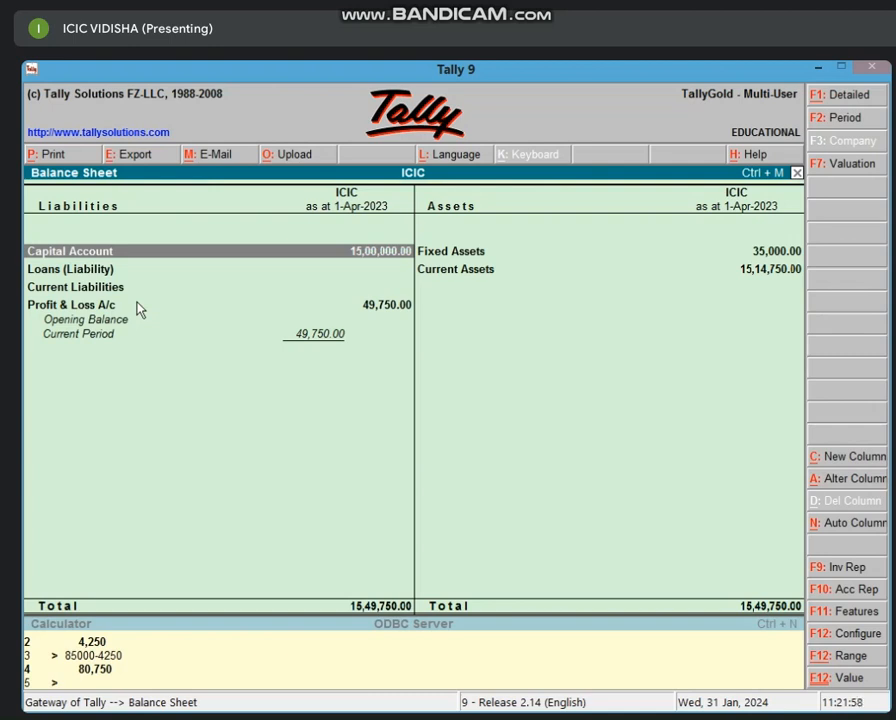
{"action": "key", "text": "Escape"}
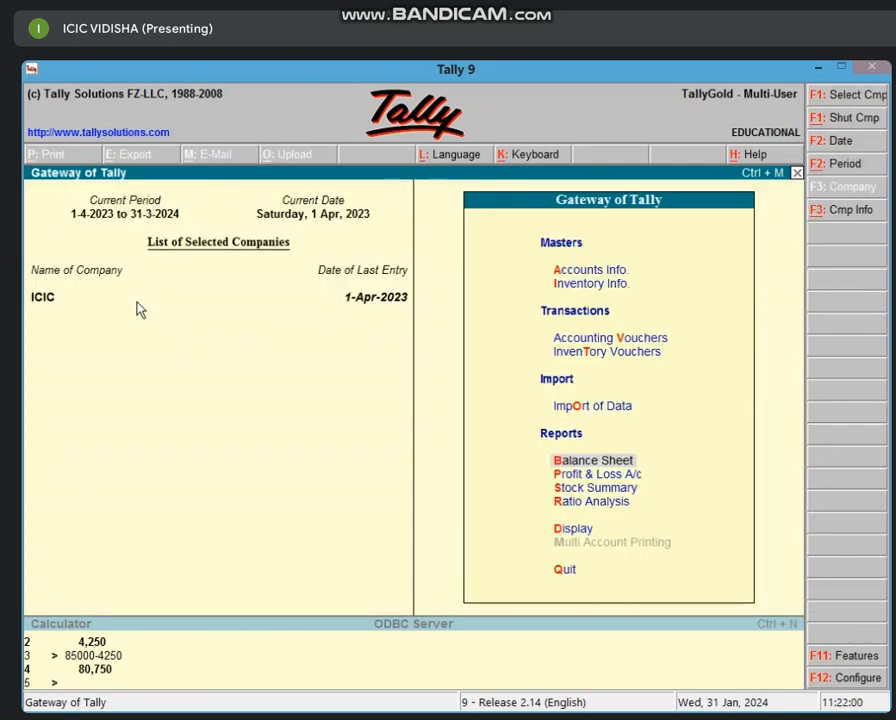
{"action": "key", "text": "p"}
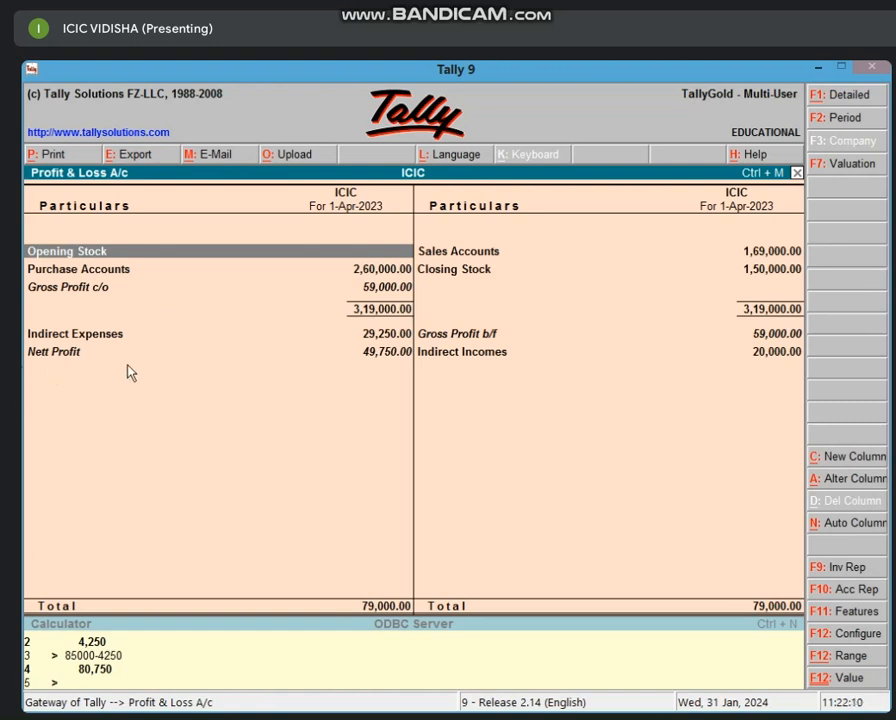
{"action": "key", "text": "Escape"}
{"action": "key", "text": "b"}
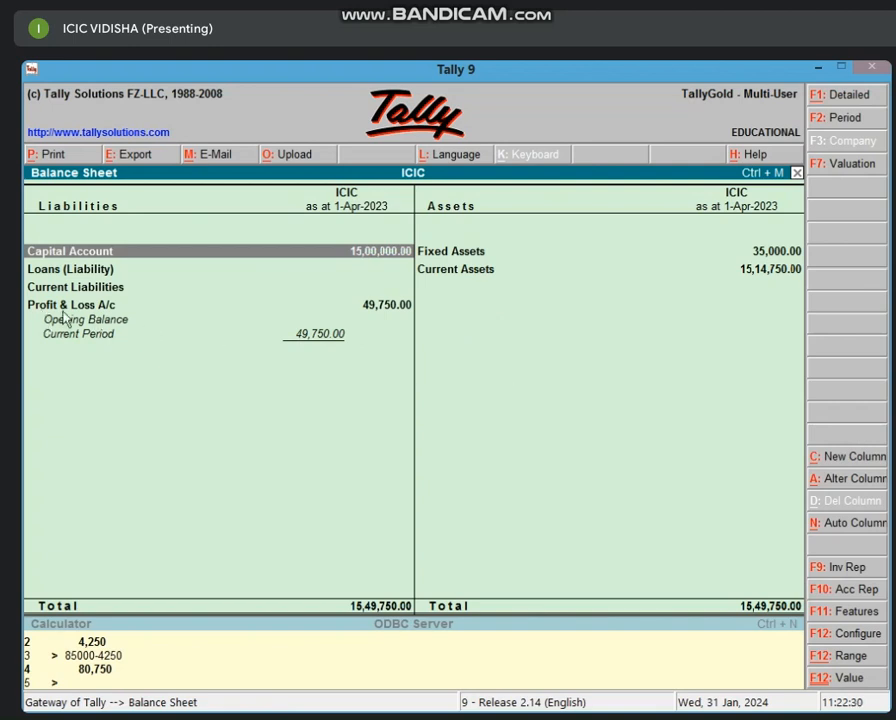
{"action": "key", "text": "Escape"}
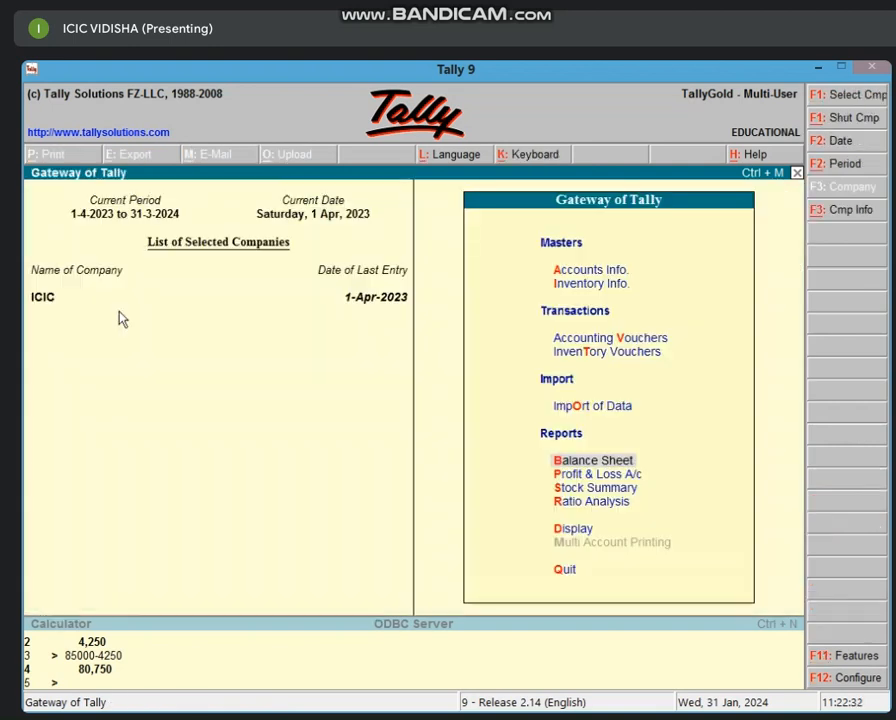
{"action": "key", "text": "p"}
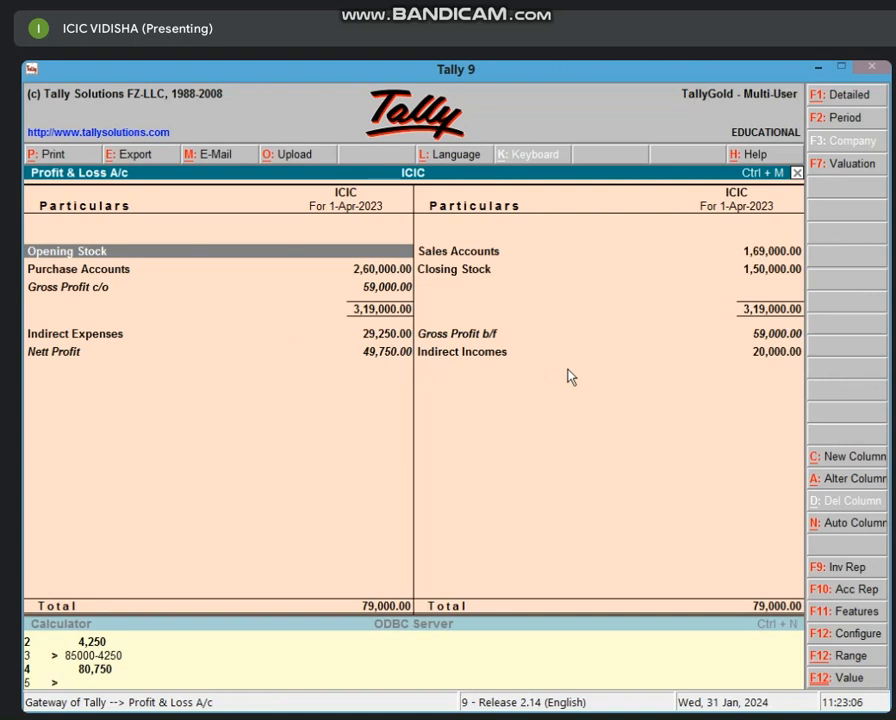
{"action": "key", "text": "Escape"}
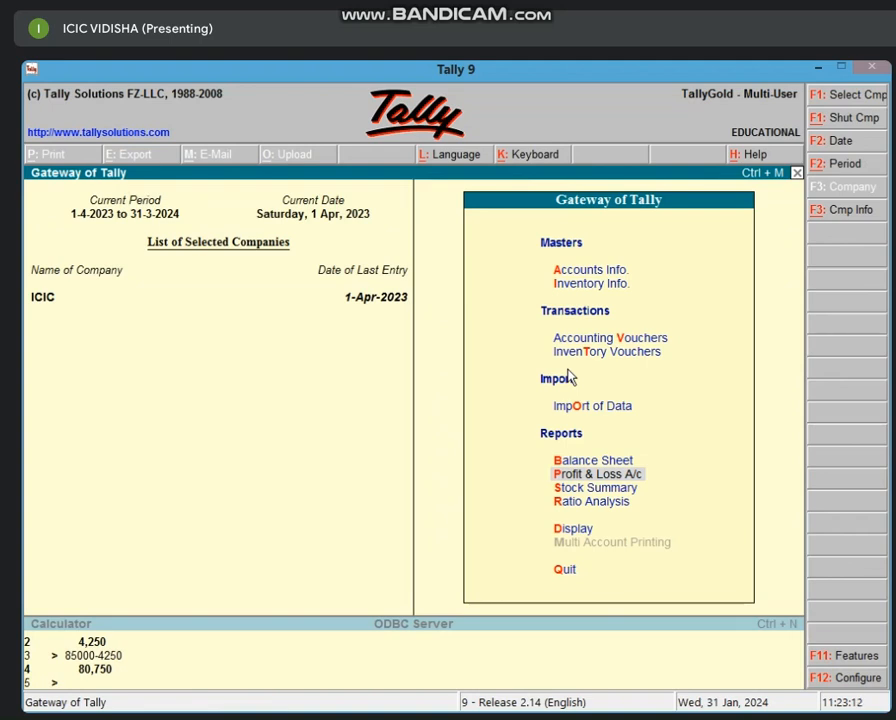
Open the COMMISSION A/C ledger for alteration, check which group it is under, and return to the Gateway of Tally
{"action": "key", "text": "a"}
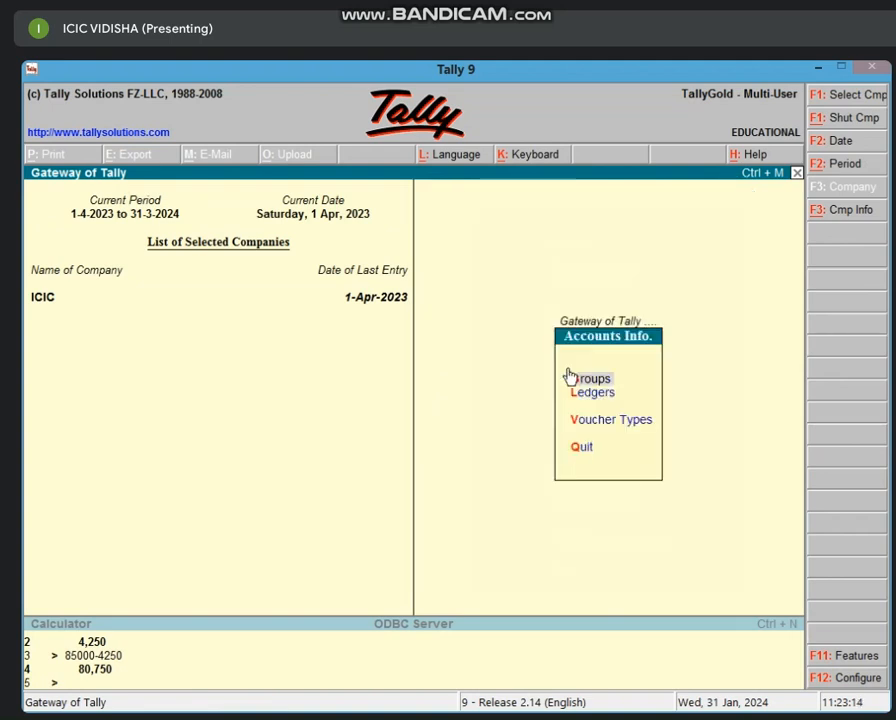
{"action": "key", "text": "l"}
{"action": "key", "text": "d"}
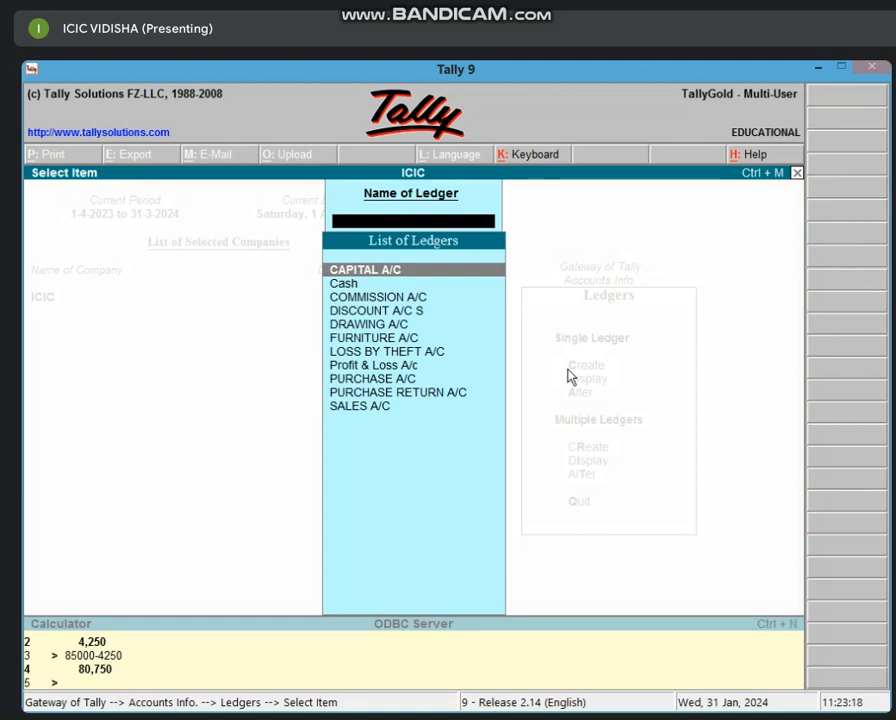
{"action": "key", "text": "Down"}
{"action": "key", "text": "Down"}
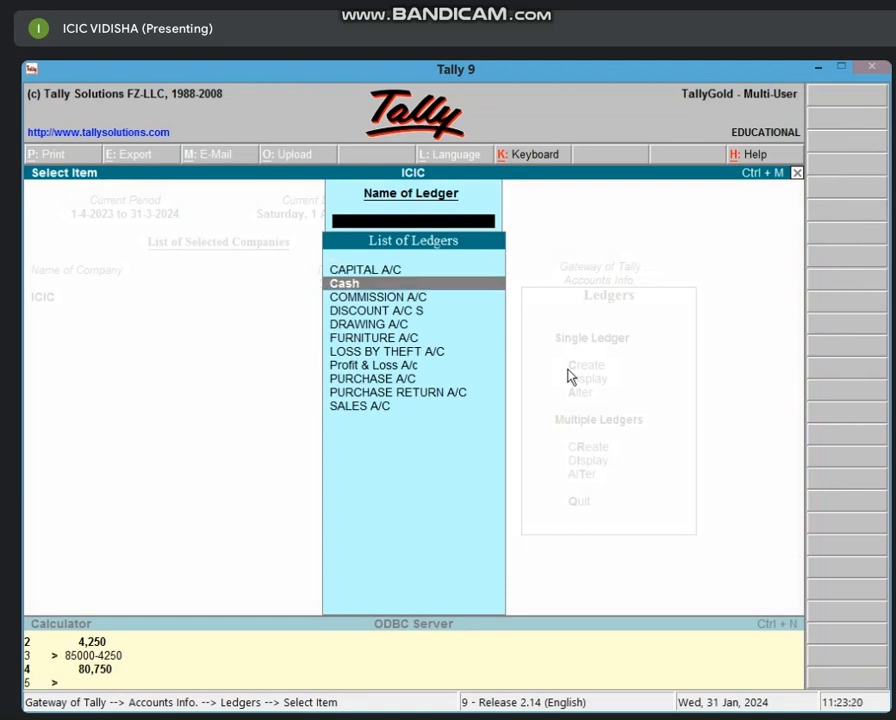
{"action": "key", "text": "Return"}
{"action": "key", "text": "Return"}
{"action": "key", "text": "Return"}
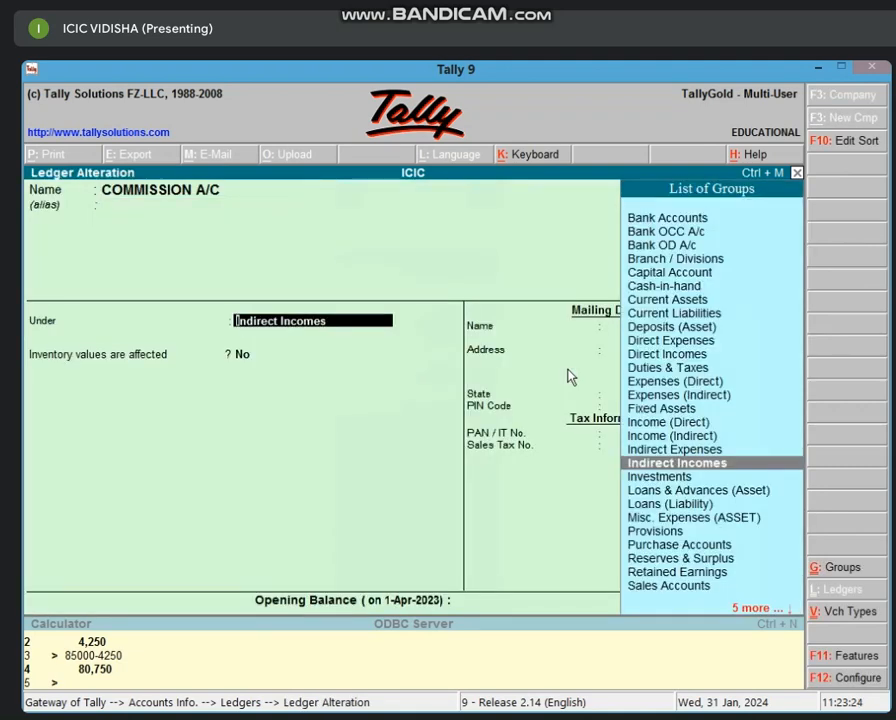
{"action": "key", "text": "BackSpace"}
{"action": "key", "text": "Escape"}
{"action": "key", "text": "Escape"}
{"action": "key", "text": "Escape"}
{"action": "key", "text": "Escape"}
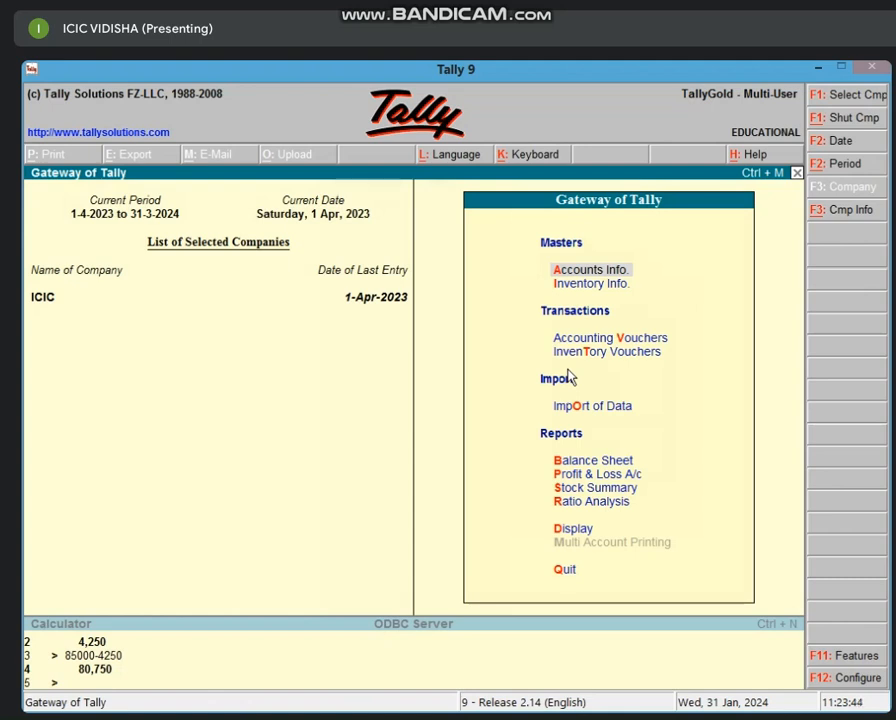
Check the list of existing godowns available for alteration in the inventory masters
{"action": "key", "text": "Down"}
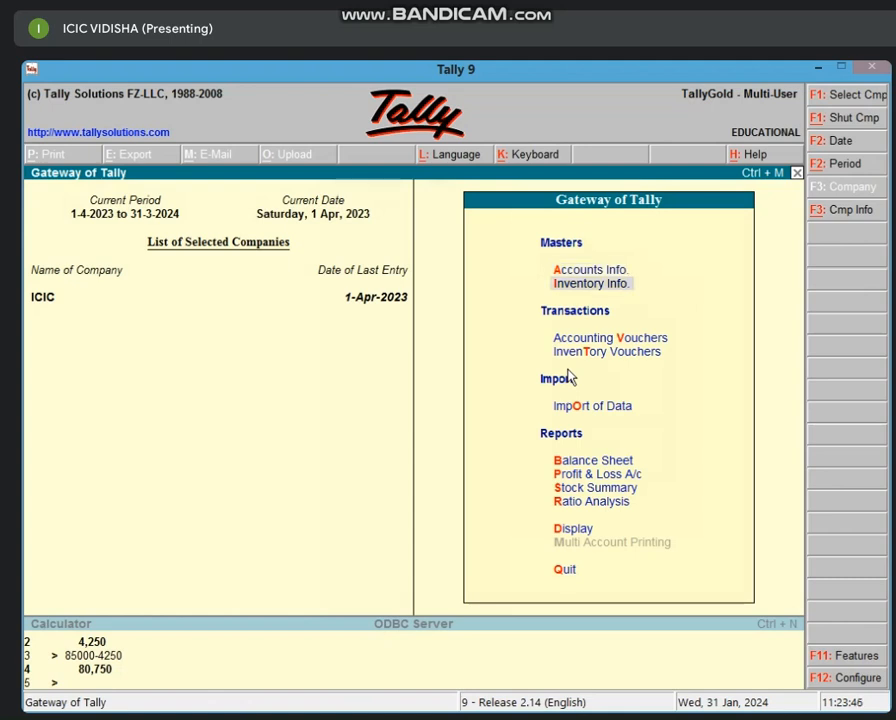
{"action": "key", "text": "Return"}
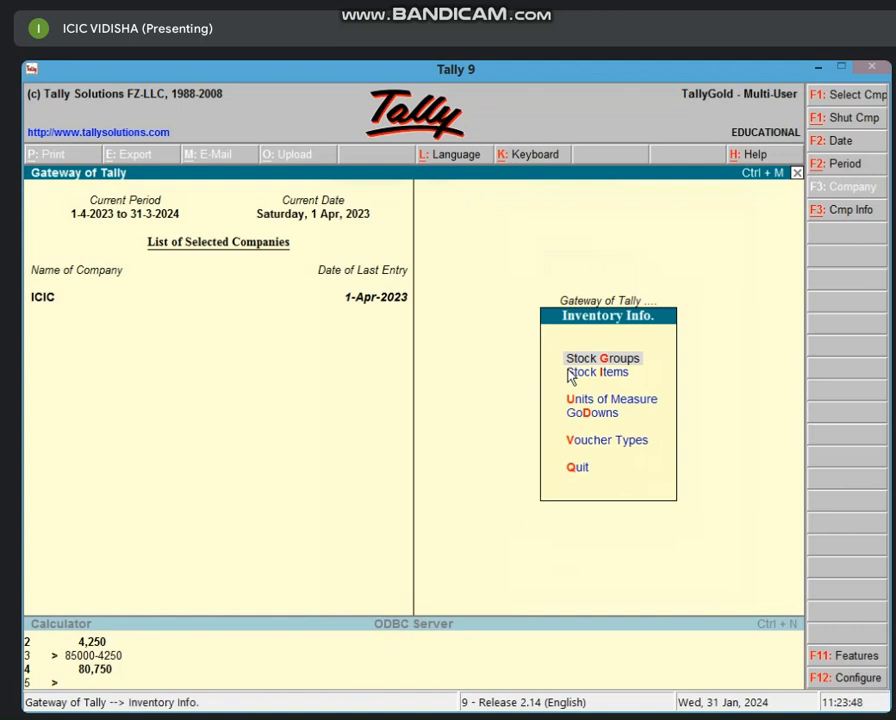
{"action": "key", "text": "Down"}
{"action": "key", "text": "Down"}
{"action": "key", "text": "Down"}
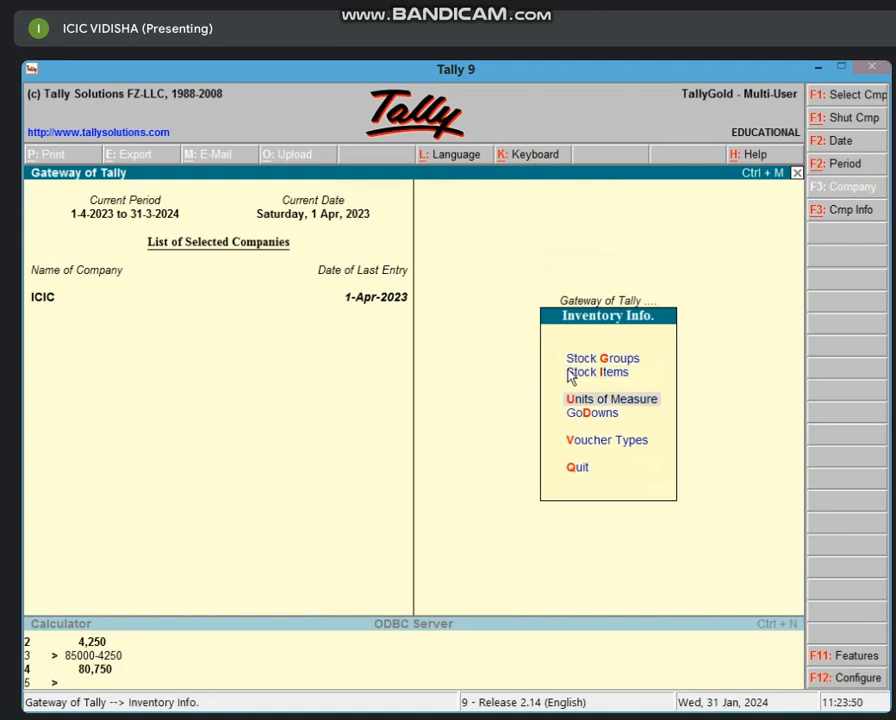
{"action": "key", "text": "Return"}
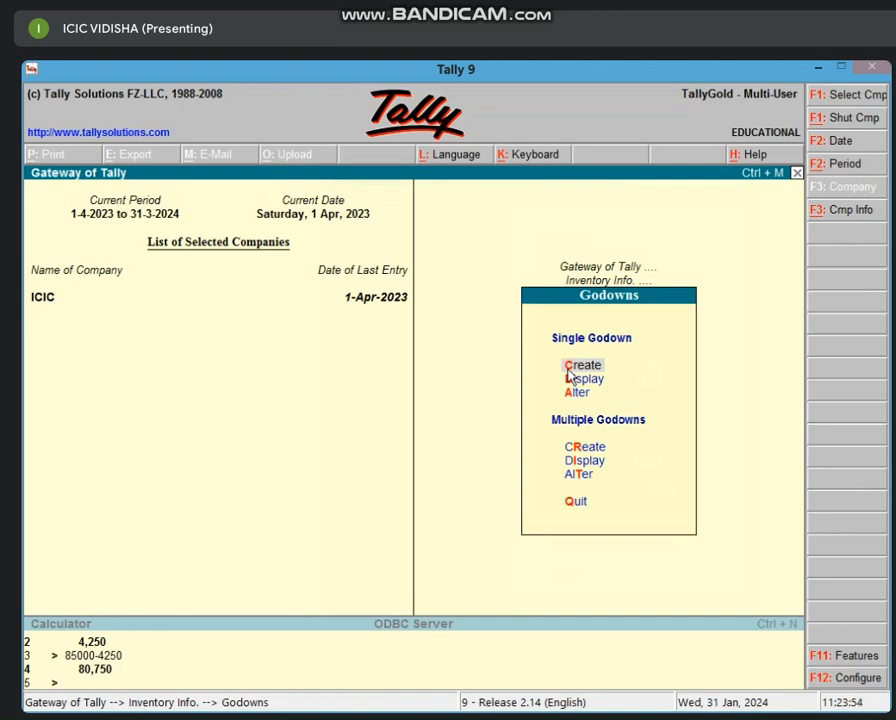
{"action": "key", "text": "Down"}
{"action": "key", "text": "Down"}
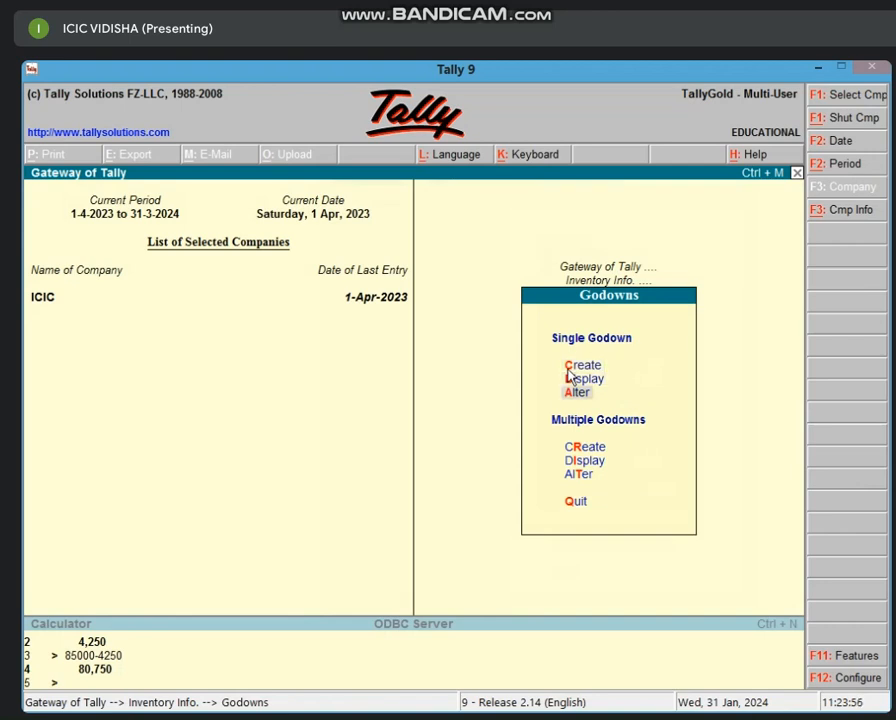
{"action": "key", "text": "Return"}
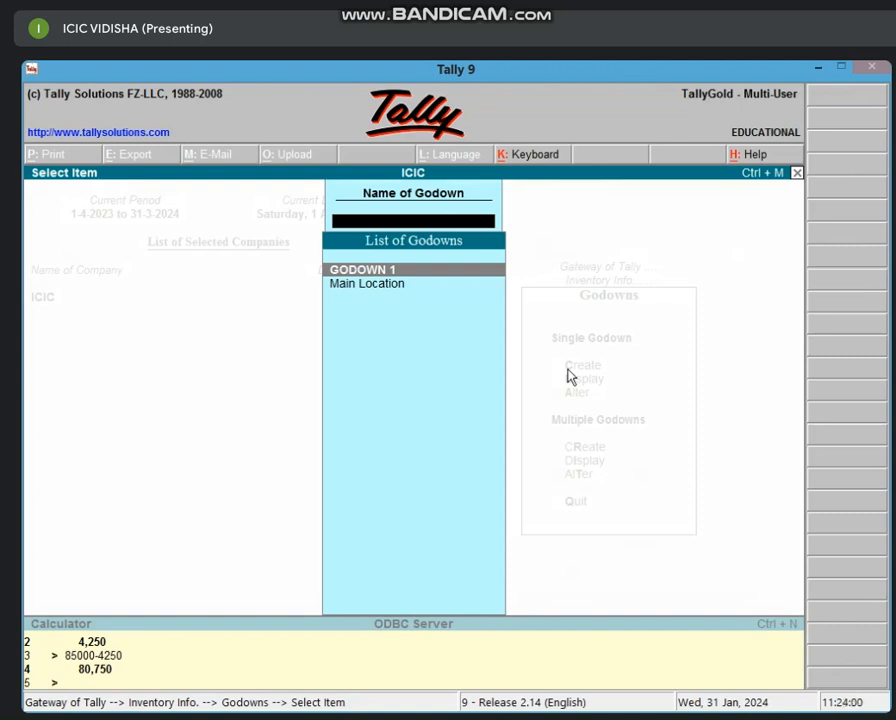
{"action": "key", "text": "Escape"}
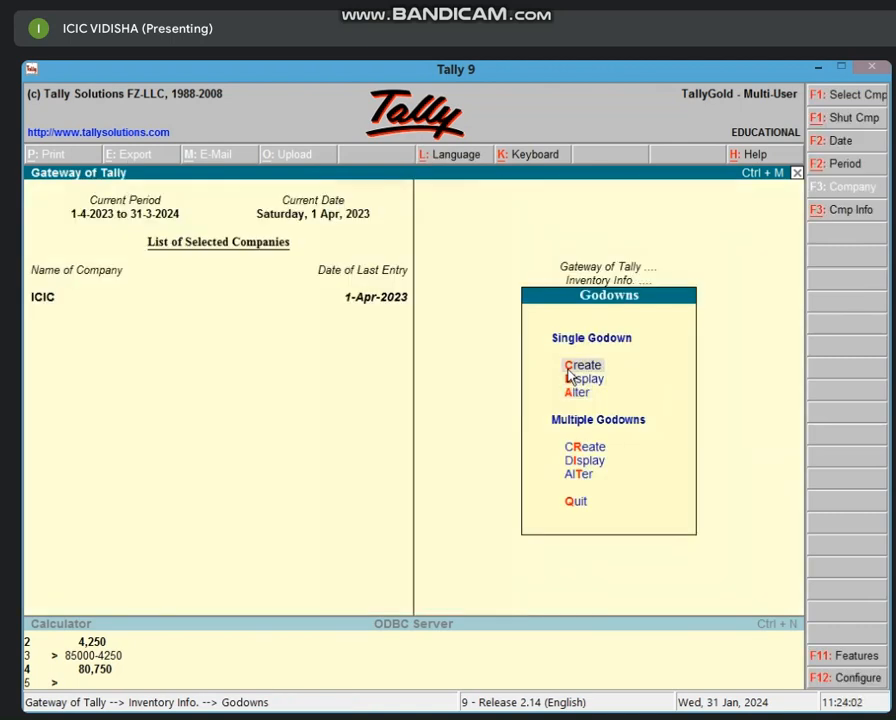
Create a single godown named GODOWN 2 under Primary and return to the Gateway of Tally
{"action": "key", "text": "Return"}
{"action": "type", "text": "GO"}
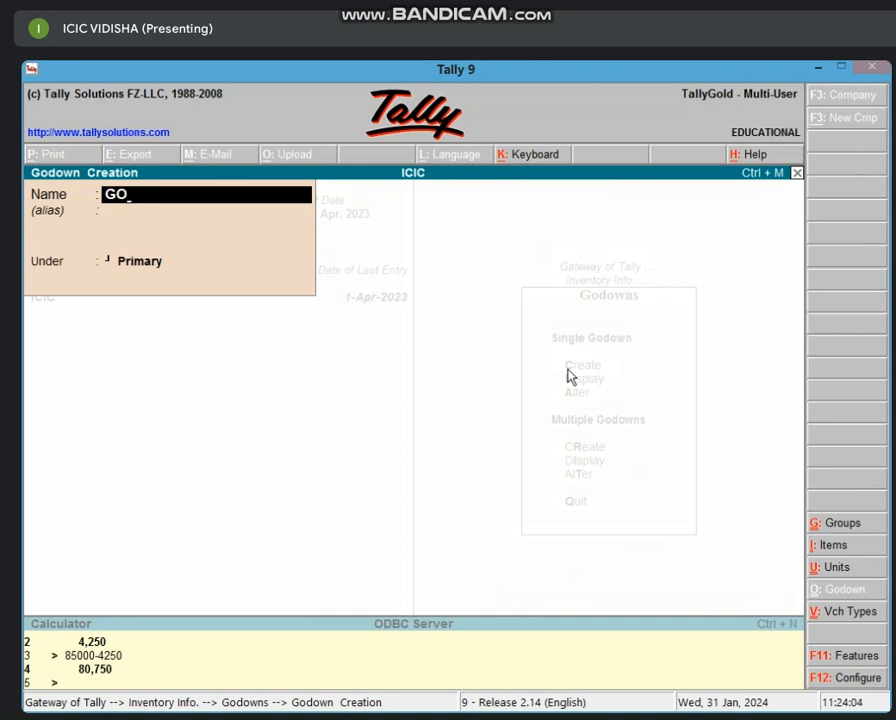
{"action": "type", "text": "DOWN 2"}
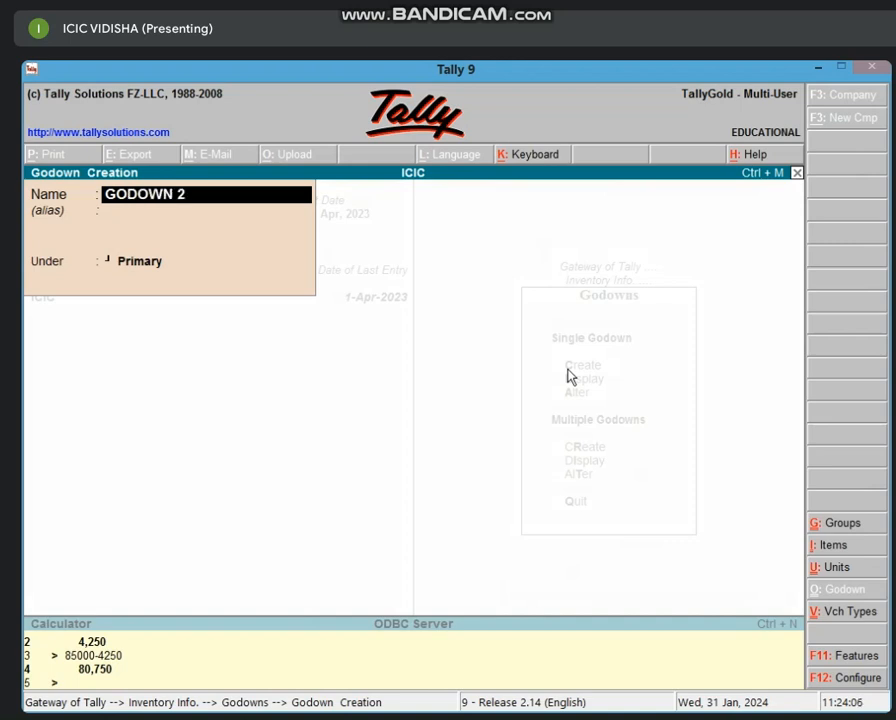
{"action": "key", "text": "Return"}
{"action": "key", "text": "Return"}
{"action": "key", "text": "Return"}
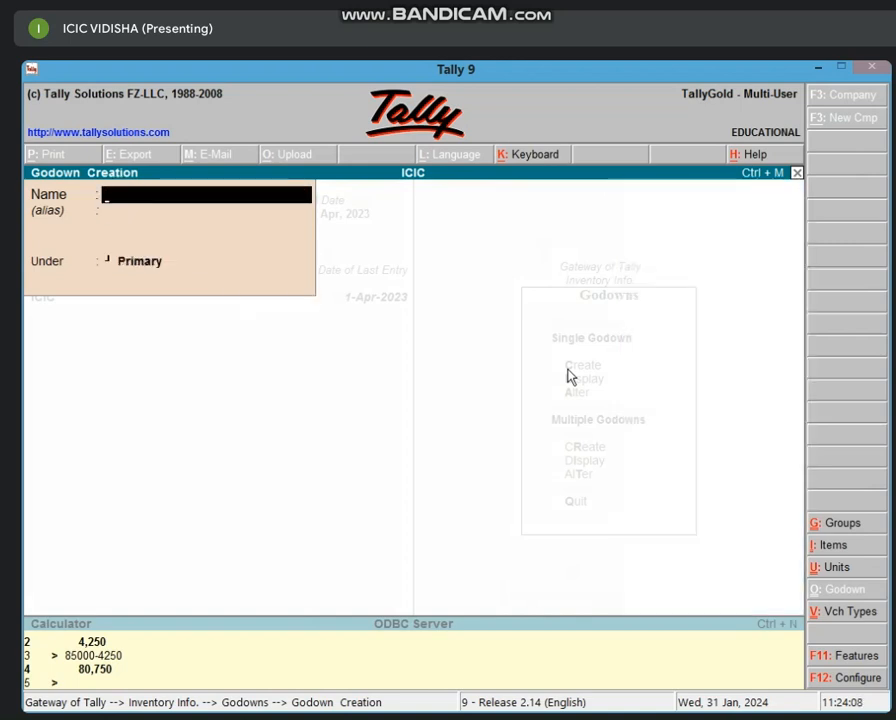
{"action": "key", "text": "Escape"}
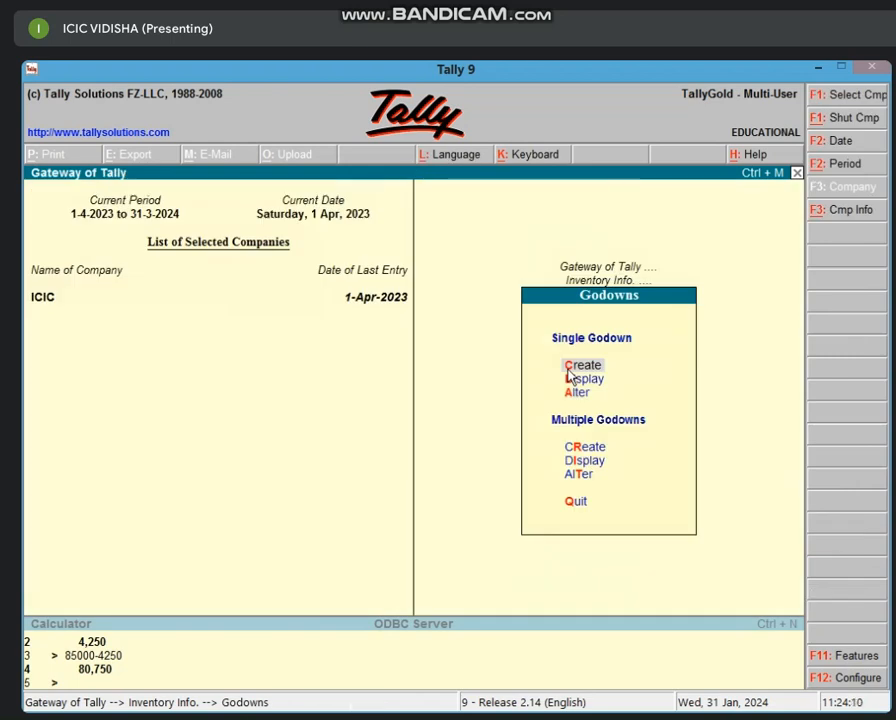
{"action": "key", "text": "Escape"}
{"action": "key", "text": "Escape"}
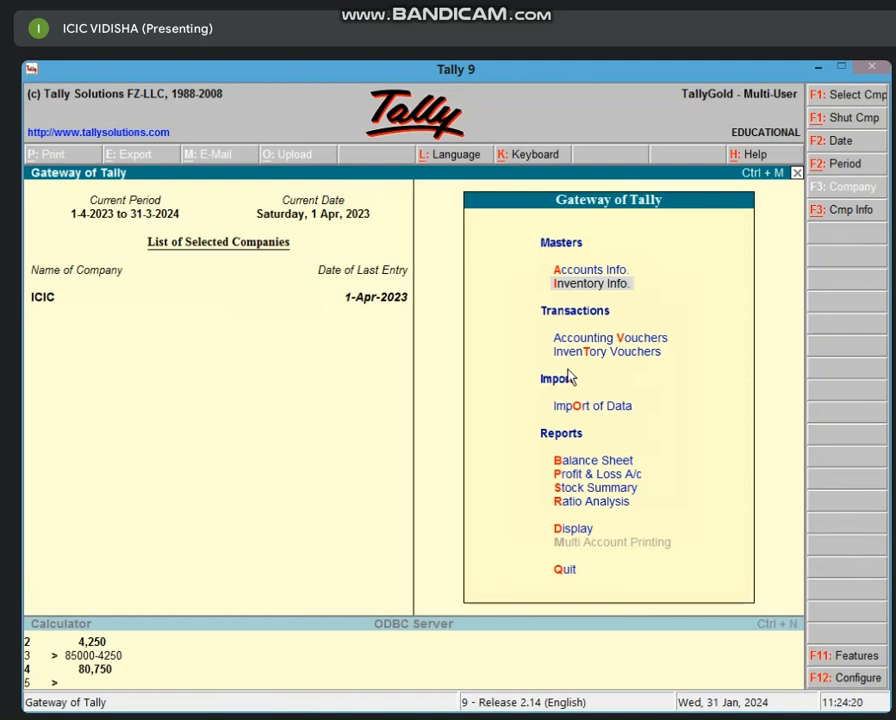
Open GODOWN 2 from the godown masters for alteration and delete it
{"action": "key", "text": "Return"}
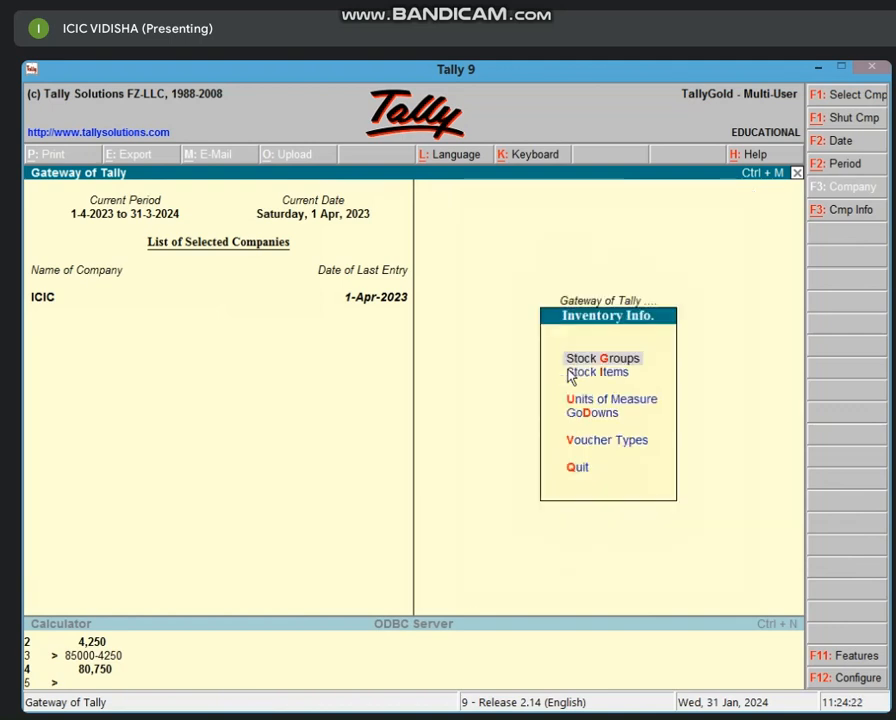
{"action": "key", "text": "Down"}
{"action": "key", "text": "Down"}
{"action": "key", "text": "Down"}
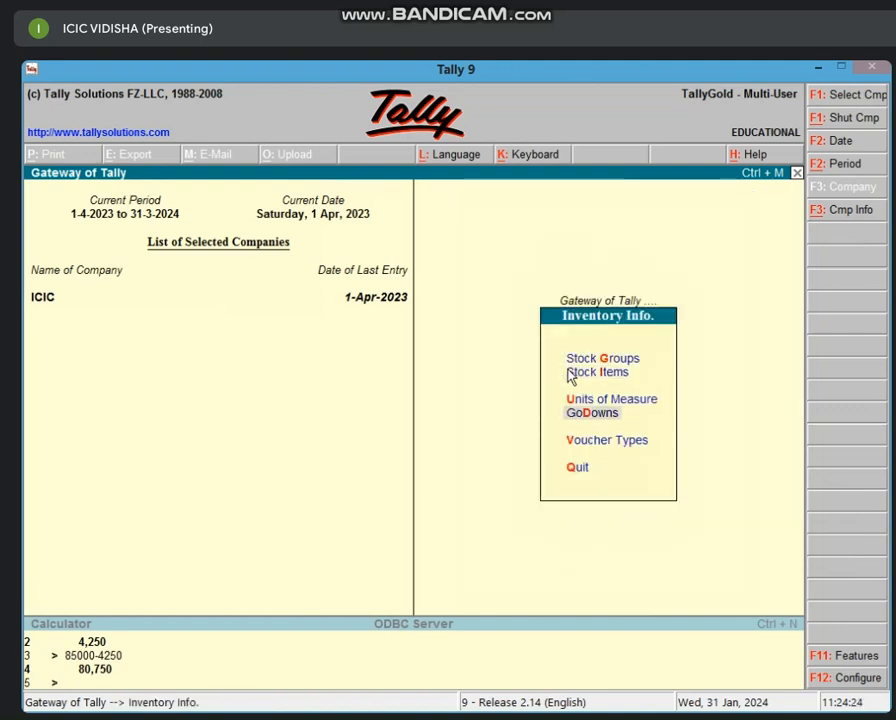
{"action": "key", "text": "Return"}
{"action": "key", "text": "Down"}
{"action": "key", "text": "Return"}
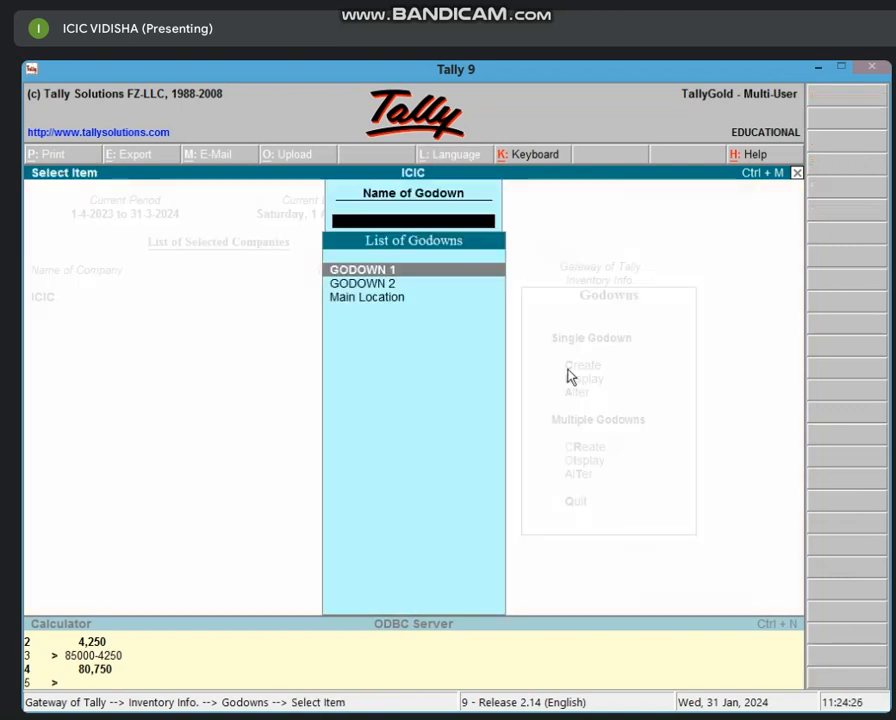
{"action": "key", "text": "Down"}
{"action": "key", "text": "Return"}
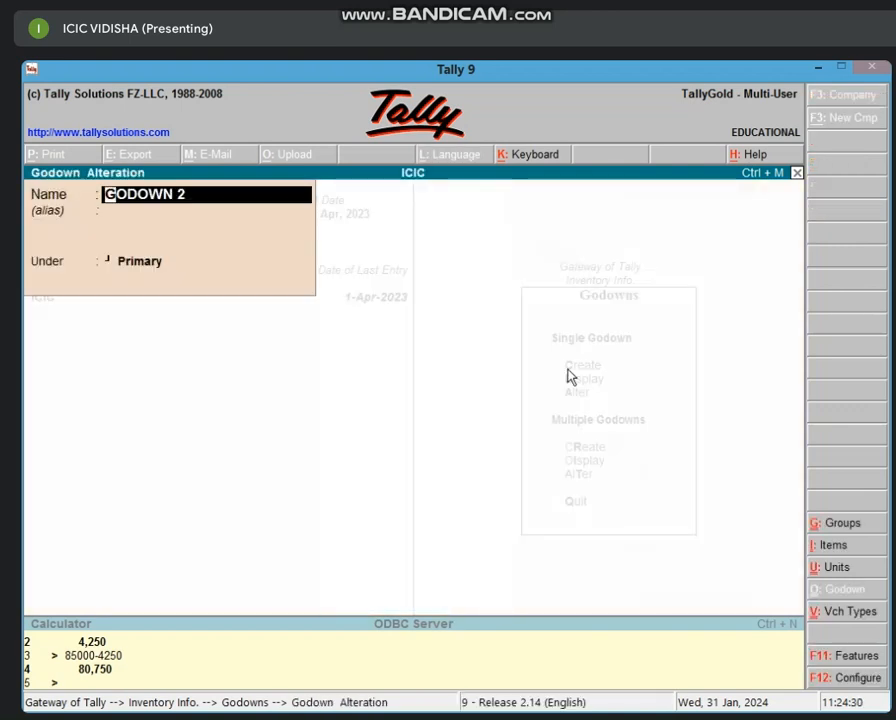
{"action": "key", "text": "alt+d"}
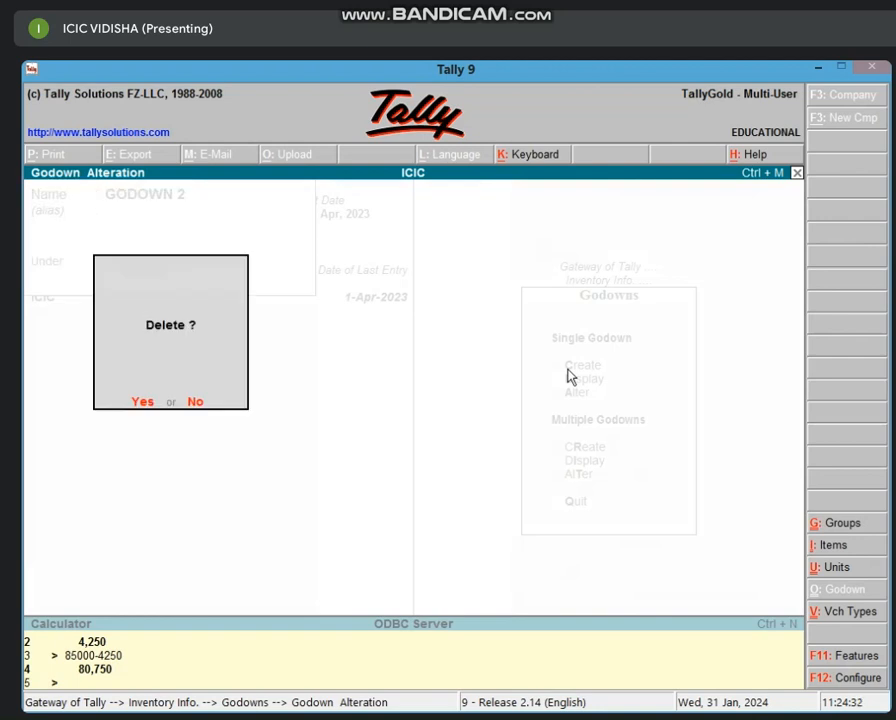
{"action": "key", "text": "y"}
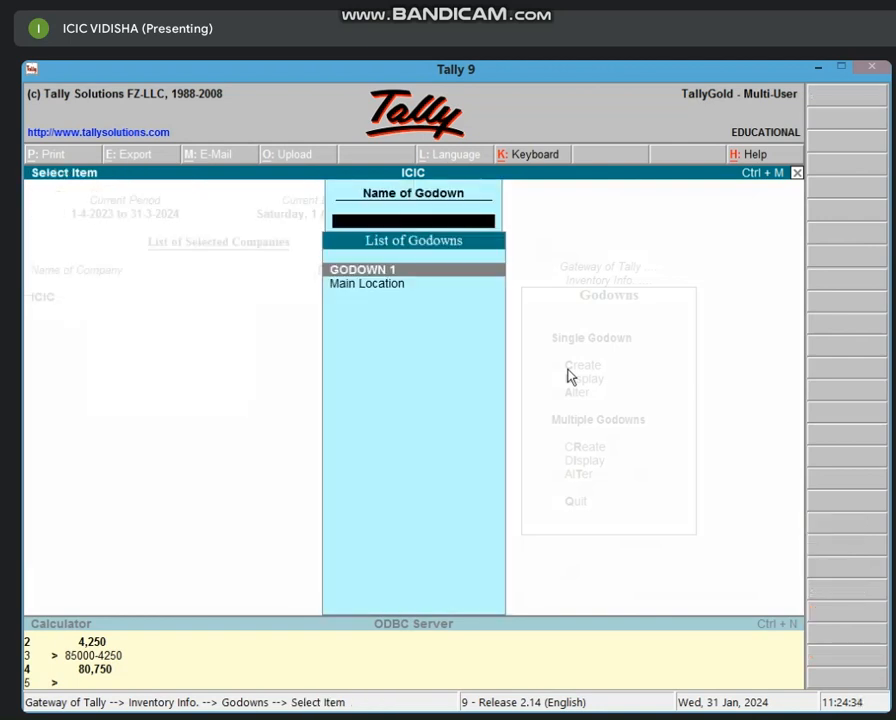
View the GODOWN 1 master in alteration mode and return to the Gateway of Tally
{"action": "key", "text": "Return"}
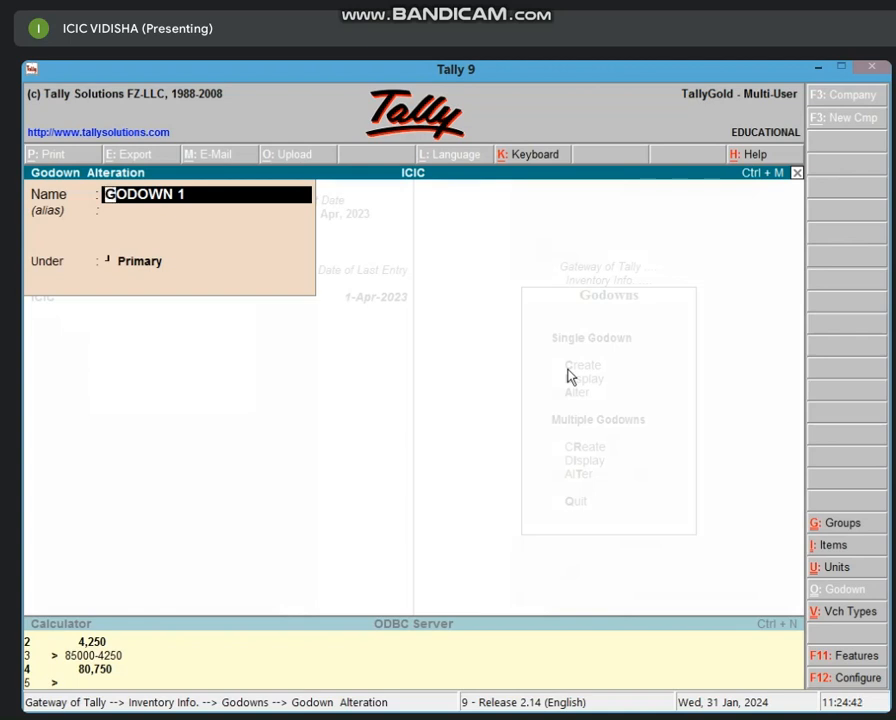
{"action": "key", "text": "BackSpace"}
{"action": "key", "text": "Escape"}
{"action": "key", "text": "Return"}
{"action": "key", "text": "Escape"}
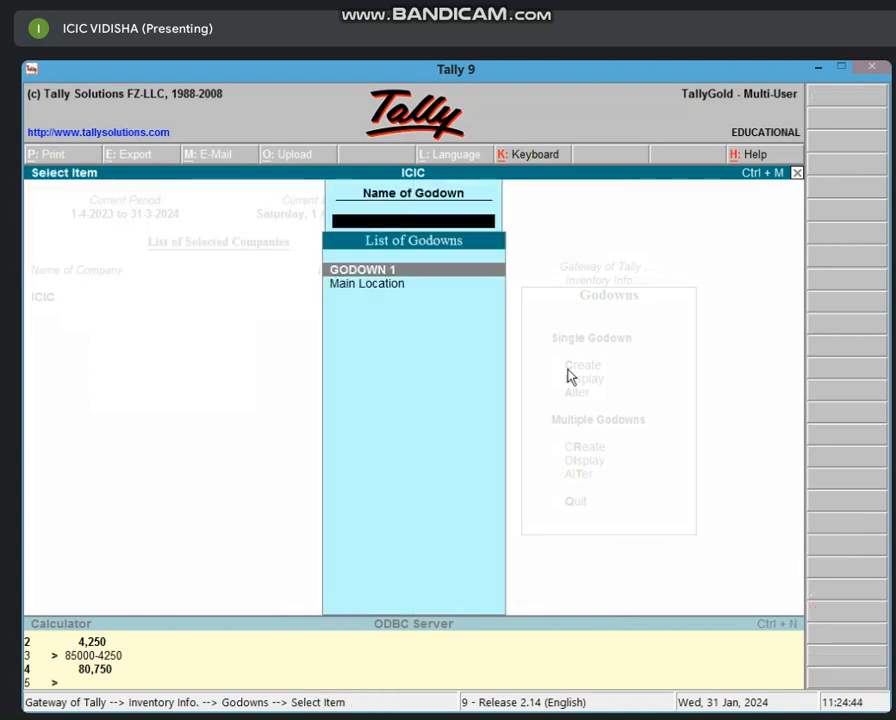
{"action": "key", "text": "Escape"}
{"action": "key", "text": "Escape"}
{"action": "key", "text": "Escape"}
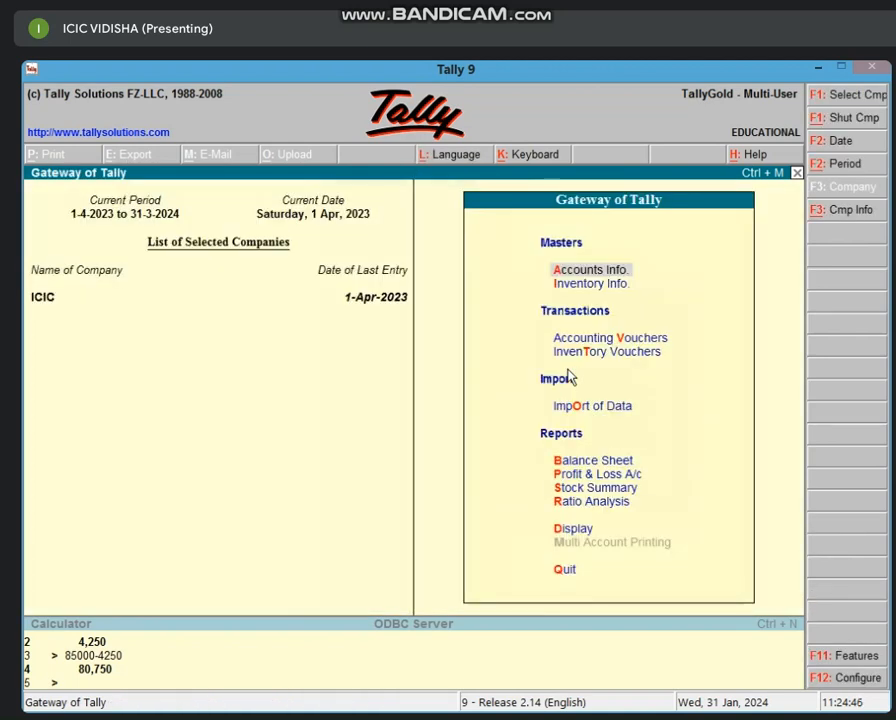